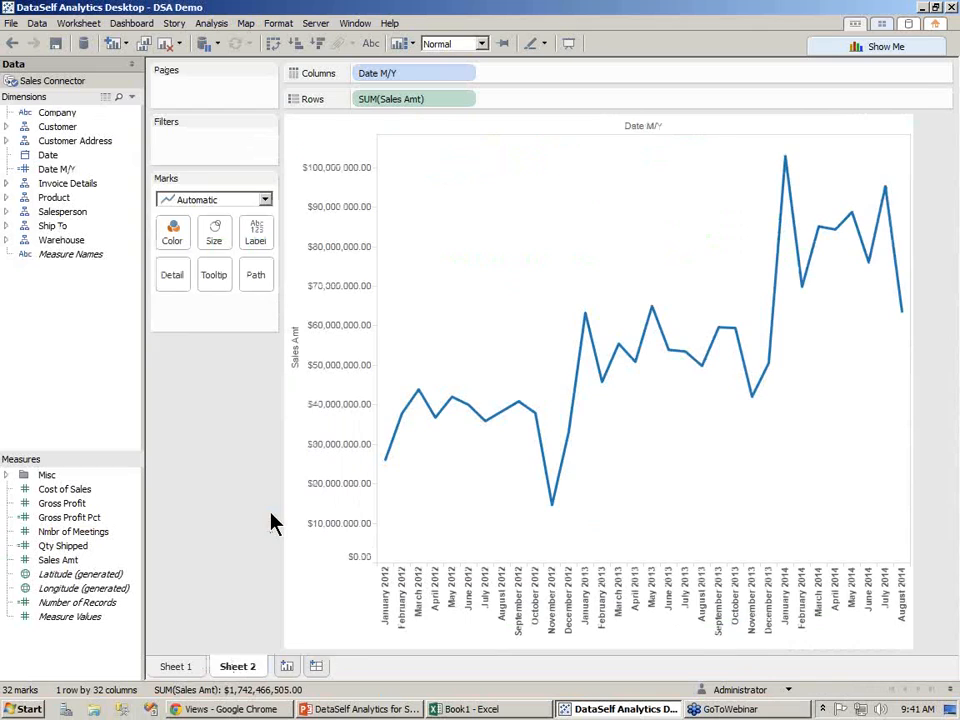
Clear the worksheet and add Sales Amt to the view as a total
{"action": "left_click", "coordinate": [165, 45]}
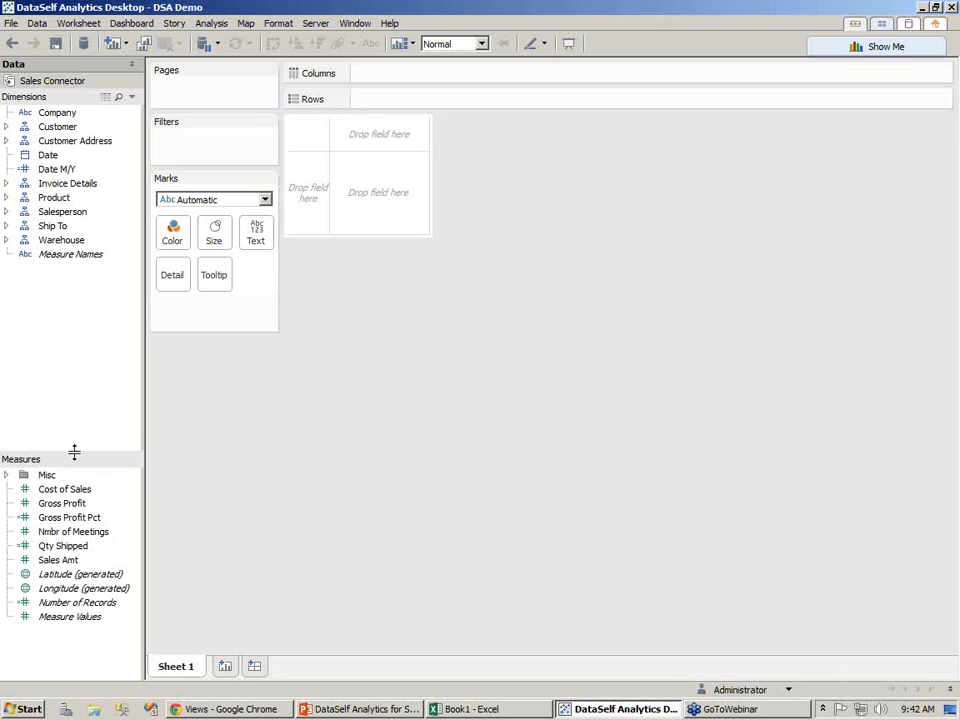
{"action": "left_click", "coordinate": [64, 563]}
{"action": "left_click_drag", "start_coordinate": [64, 563], "coordinate": [377, 201]}
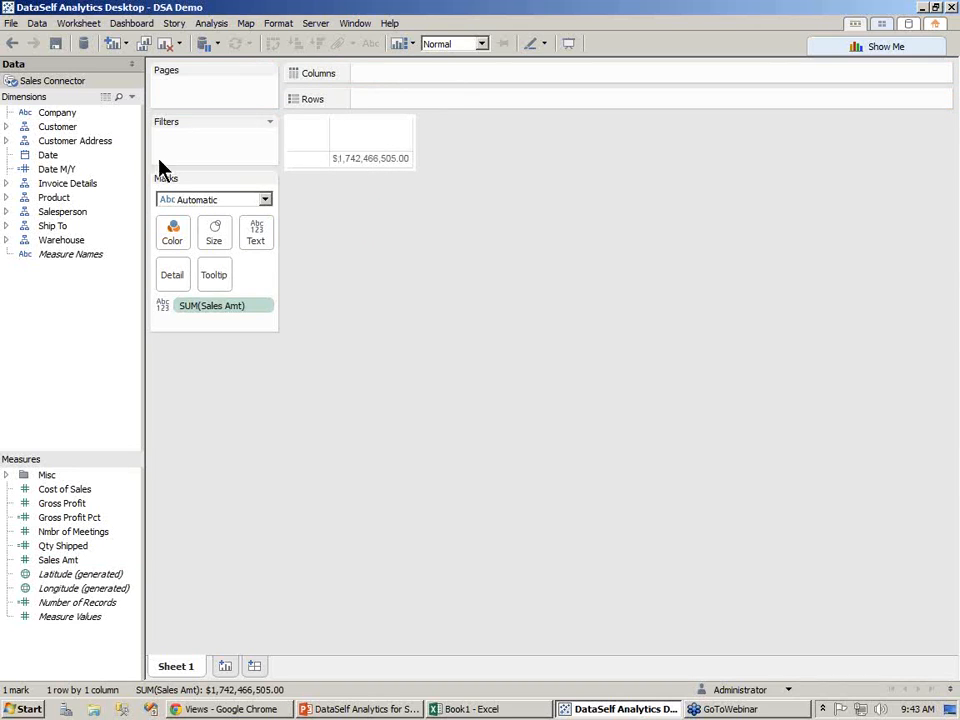
Add Date to Rows by year and drill it down to quarters
{"action": "left_click_drag", "start_coordinate": [50, 156], "coordinate": [314, 167]}
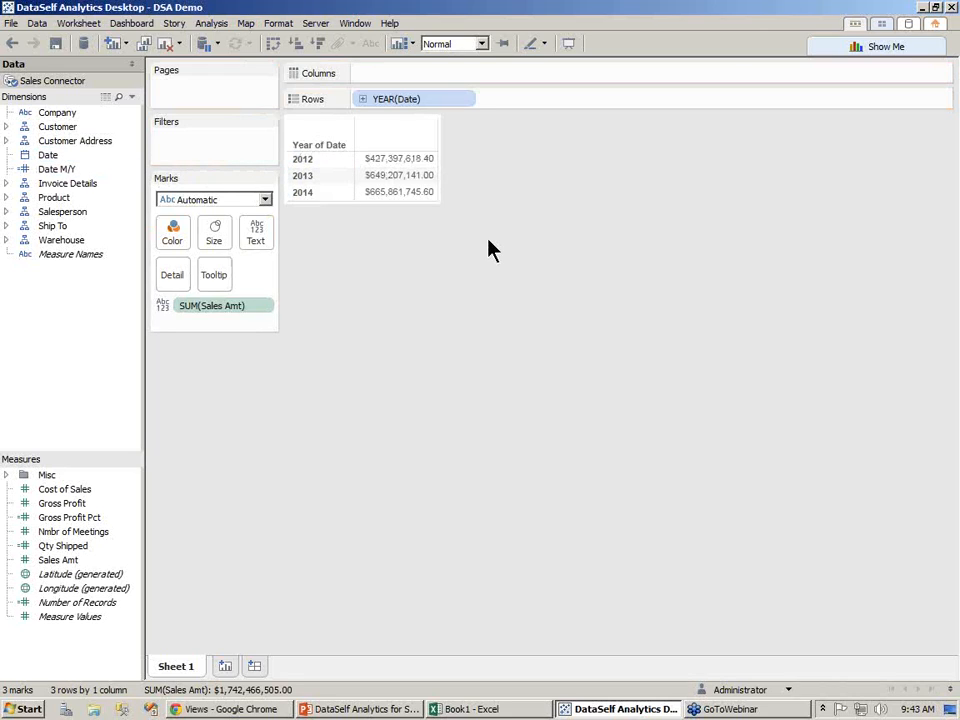
{"action": "left_click", "coordinate": [363, 100]}
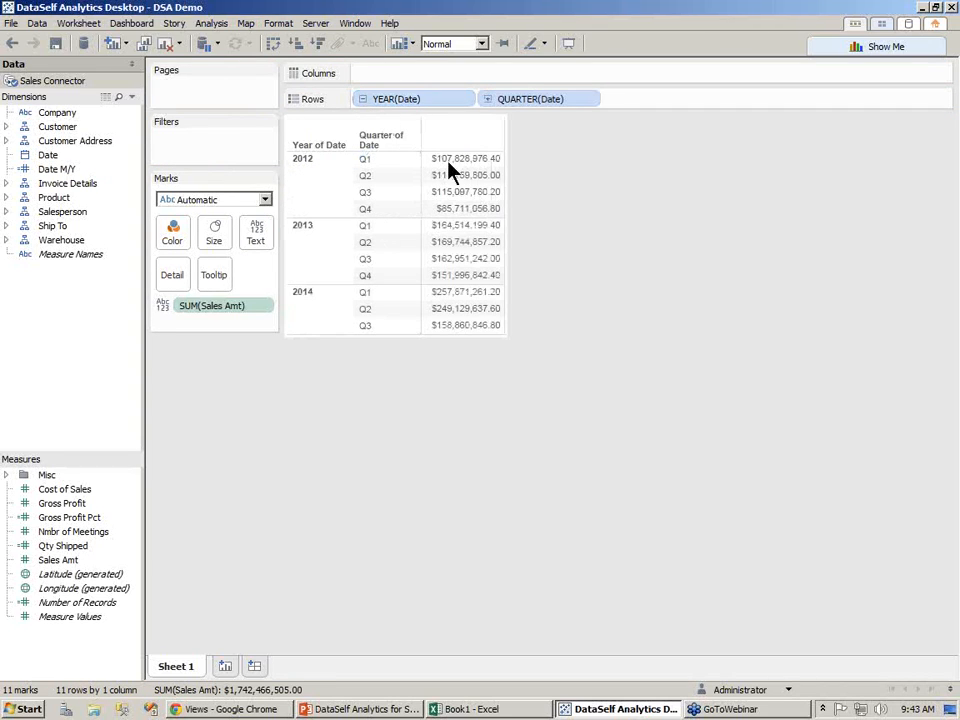
Drill the date down to months and days, then collapse it back to quarters
{"action": "left_click", "coordinate": [488, 100]}
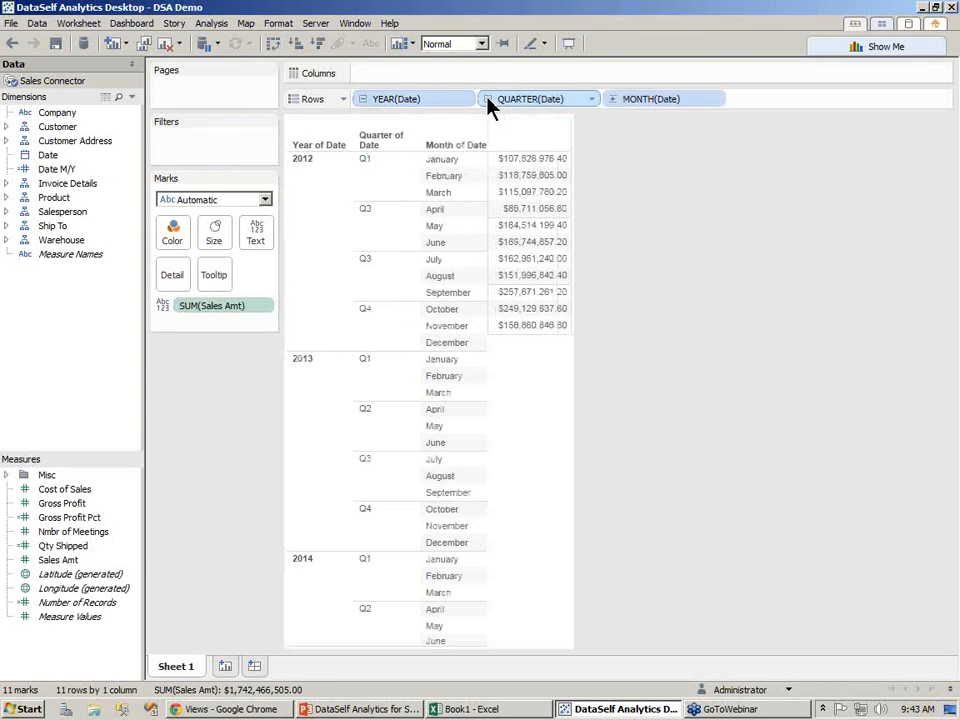
{"action": "left_click", "coordinate": [613, 99]}
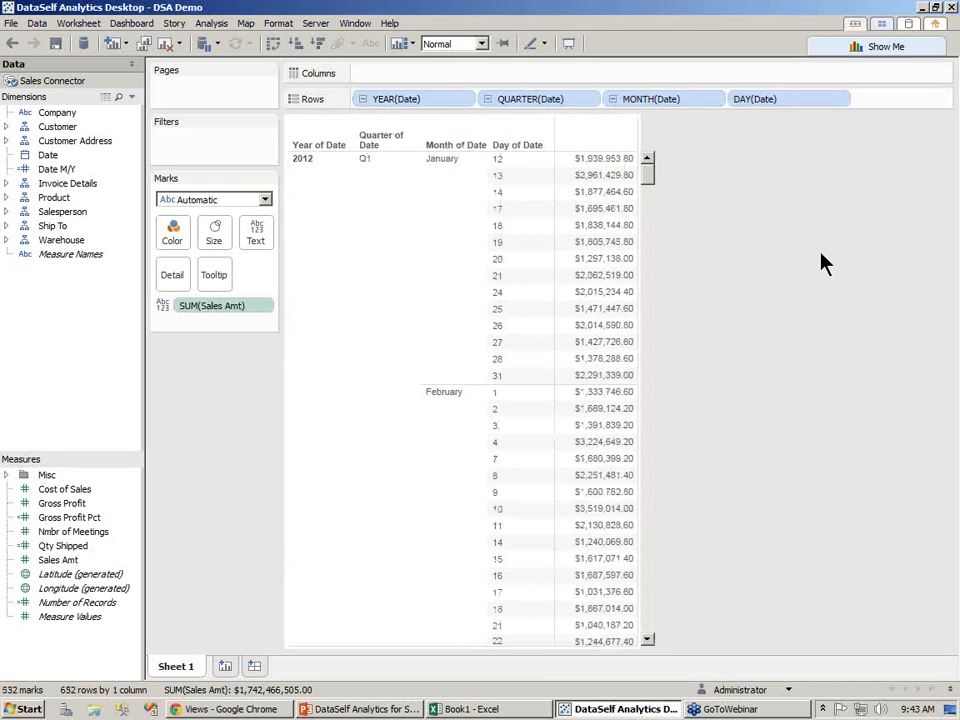
{"action": "left_click", "coordinate": [487, 100]}
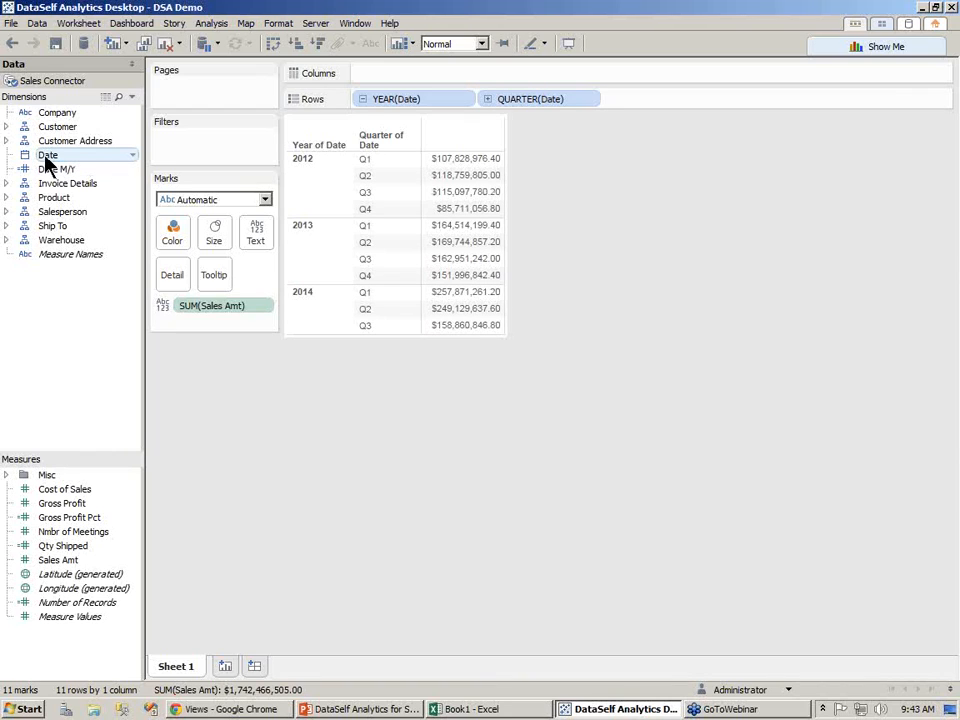
Filter Date with a relative date filter set to the previous quarter
{"action": "left_click_drag", "start_coordinate": [45, 158], "coordinate": [184, 146]}
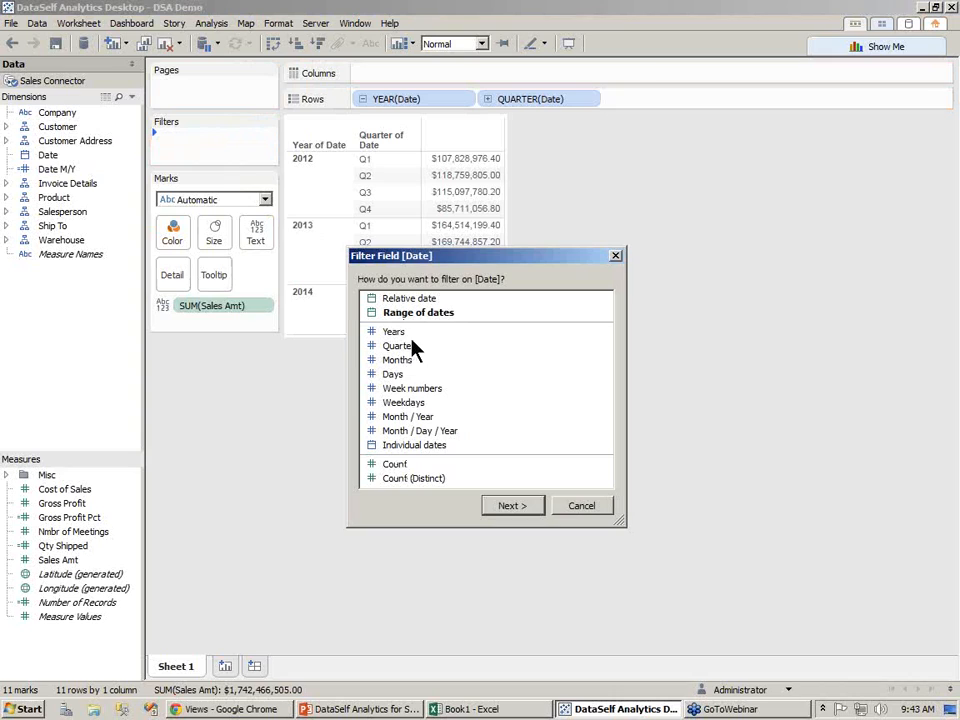
{"action": "left_click", "coordinate": [418, 302]}
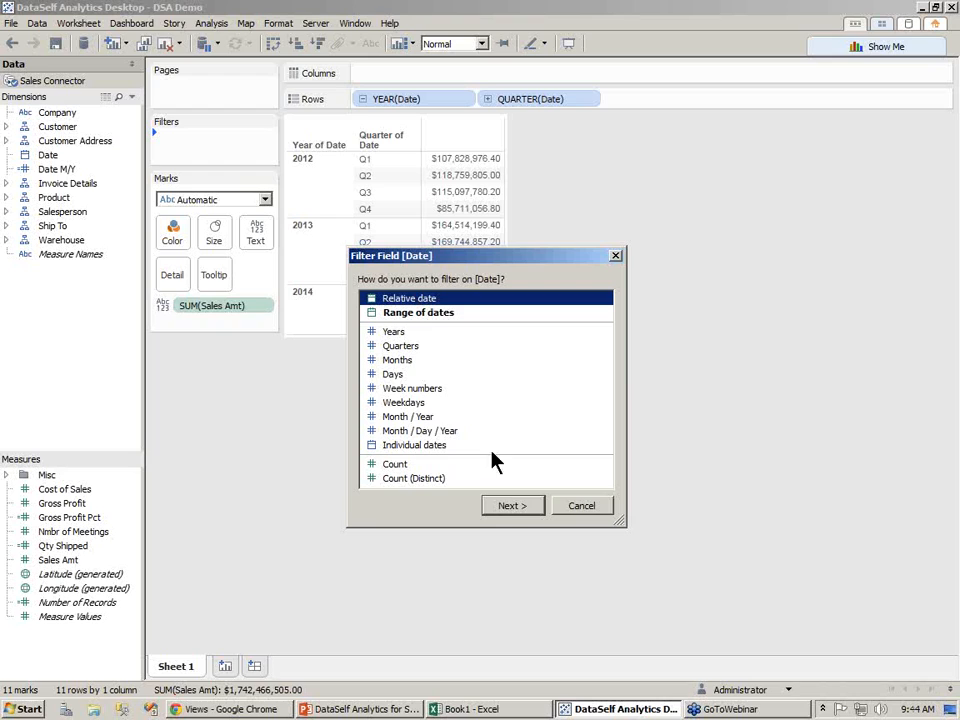
{"action": "left_click", "coordinate": [507, 505]}
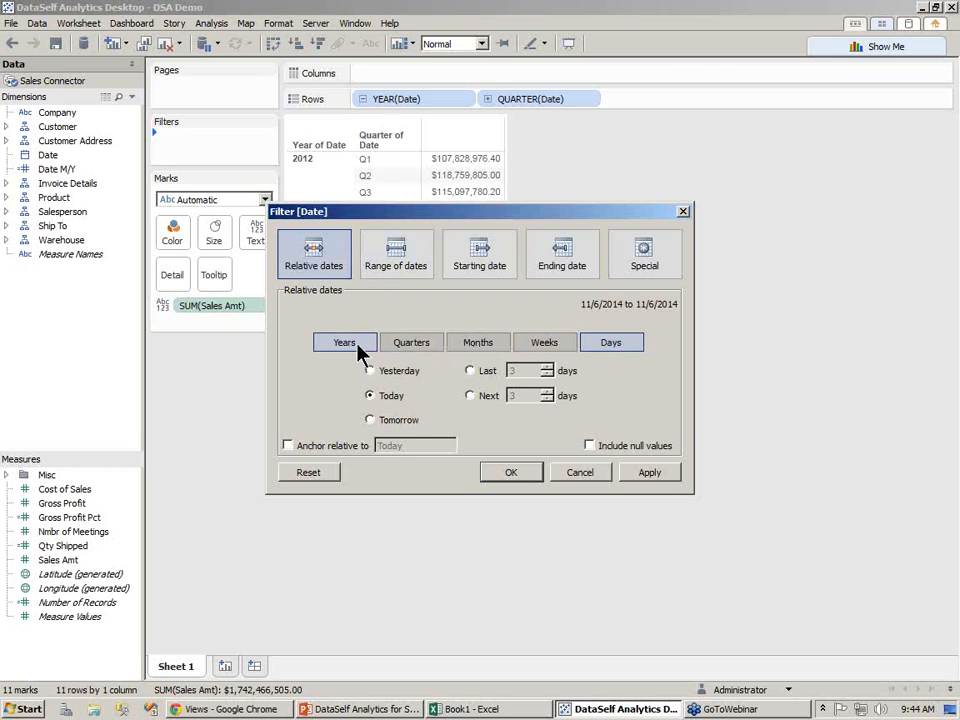
{"action": "left_click", "coordinate": [420, 346]}
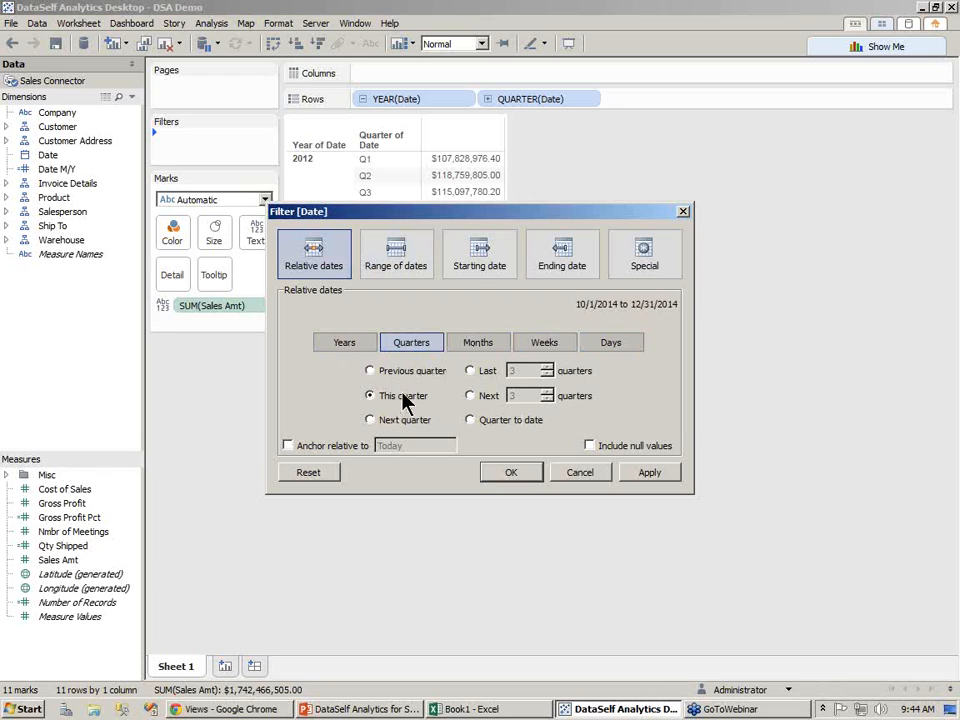
{"action": "left_click", "coordinate": [407, 372]}
{"action": "left_click_drag", "start_coordinate": [455, 212], "coordinate": [464, 391]}
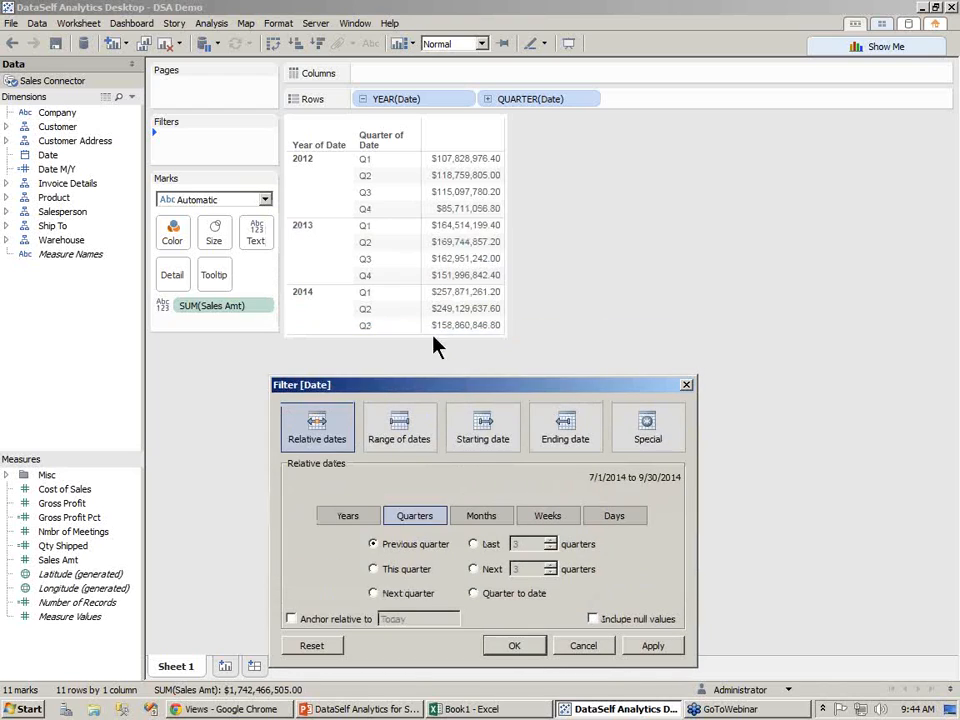
{"action": "left_click", "coordinate": [515, 647]}
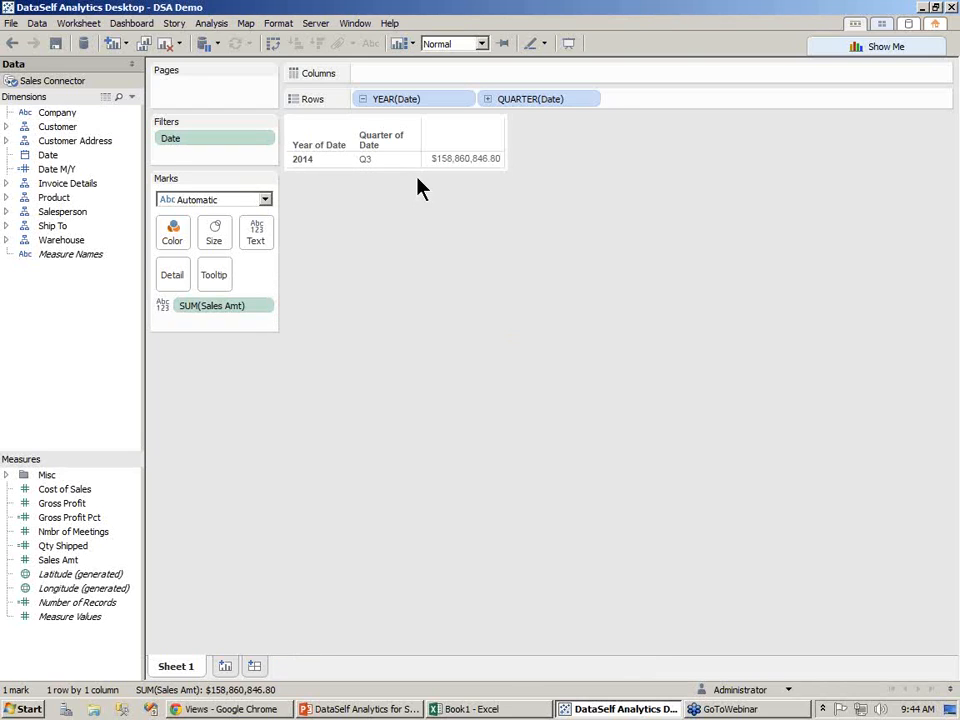
Move the year and quarter fields to Columns and add Customer to Rows
{"action": "left_click_drag", "start_coordinate": [420, 108], "coordinate": [515, 88]}
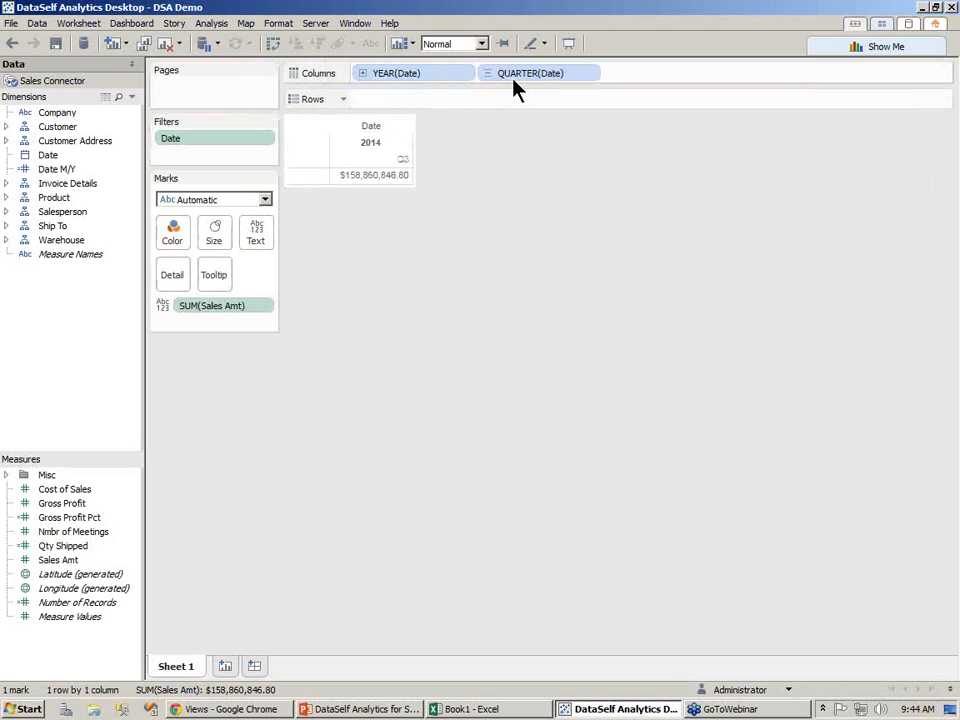
{"action": "left_click", "coordinate": [8, 127]}
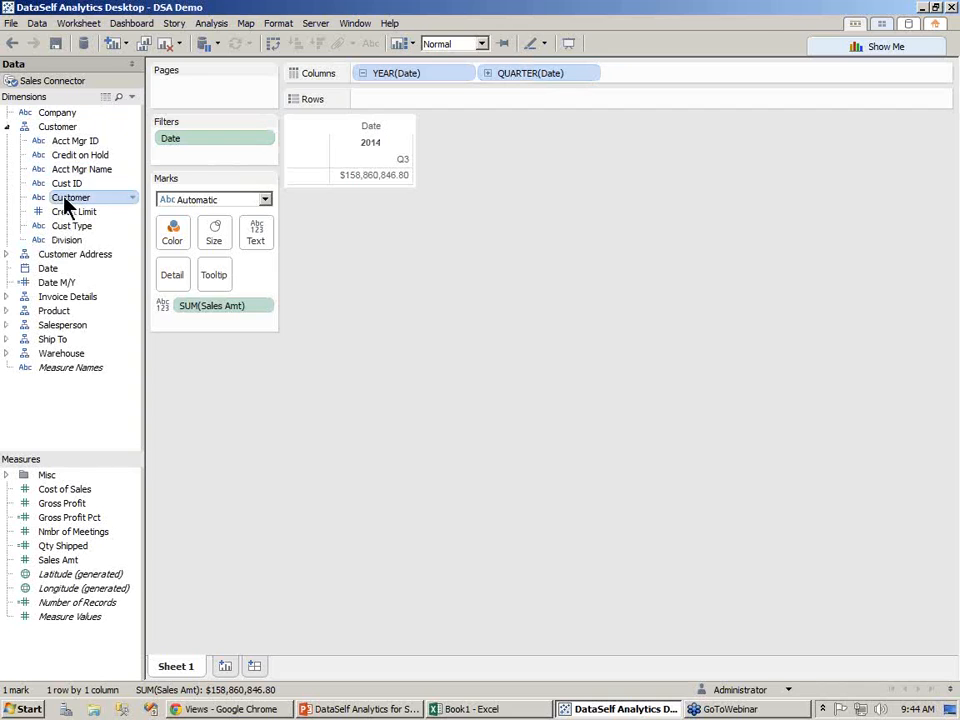
{"action": "left_click_drag", "start_coordinate": [81, 197], "coordinate": [297, 177]}
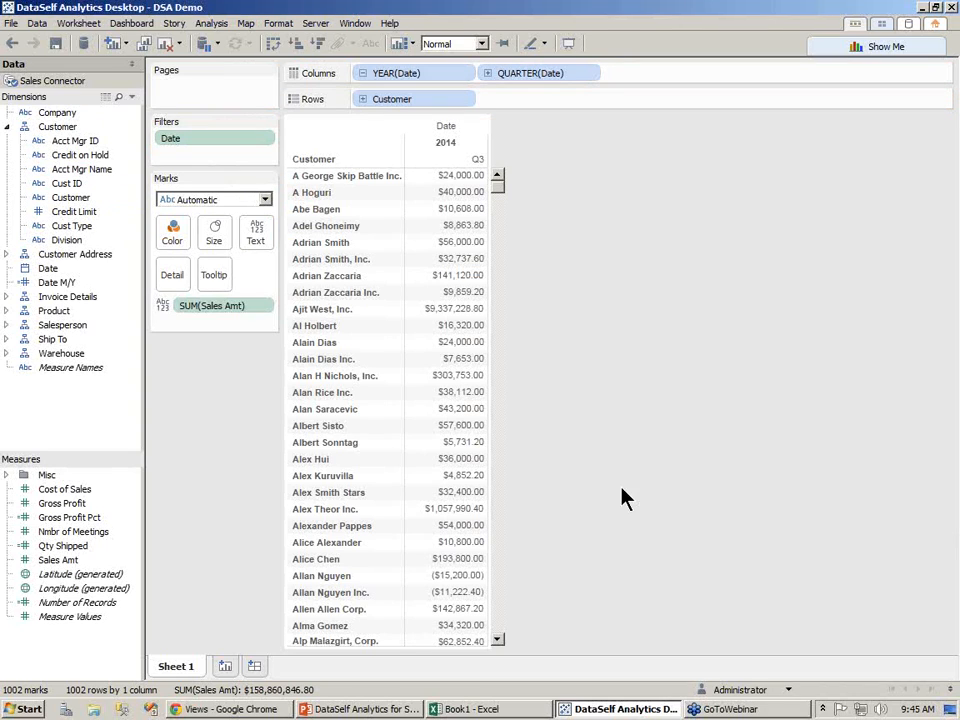
Add Inv No from Invoice Details to Rows, keeping all members
{"action": "left_click", "coordinate": [7, 297]}
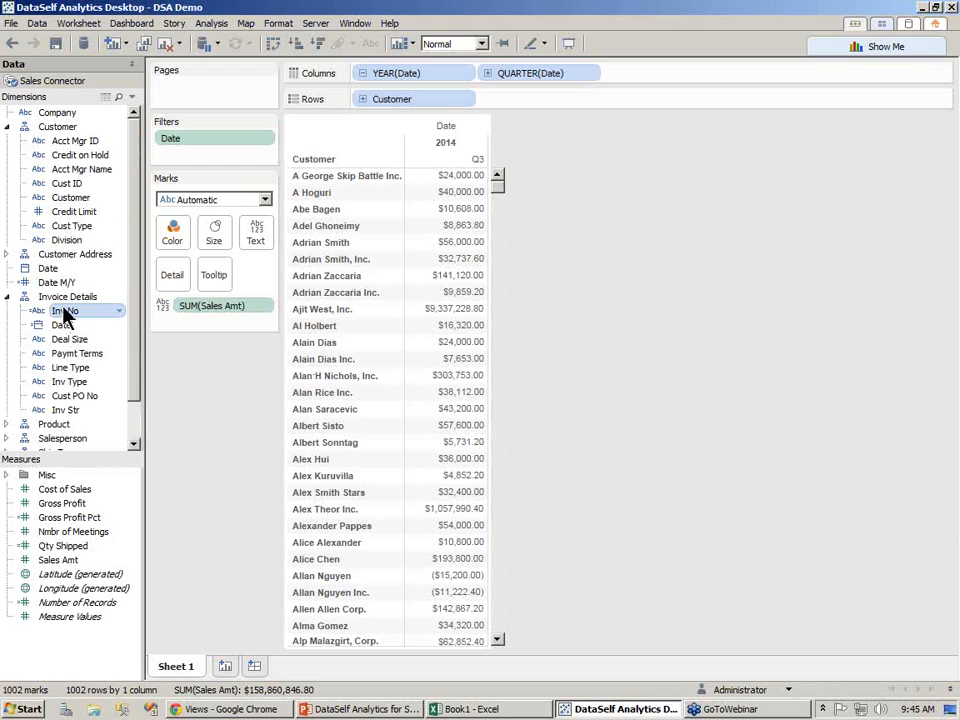
{"action": "mouse_move", "coordinate": [62, 315]}
{"action": "left_mouse_down"}
{"action": "mouse_move", "coordinate": [446, 246]}
{"action": "mouse_move", "coordinate": [574, 100]}
{"action": "left_mouse_up"}
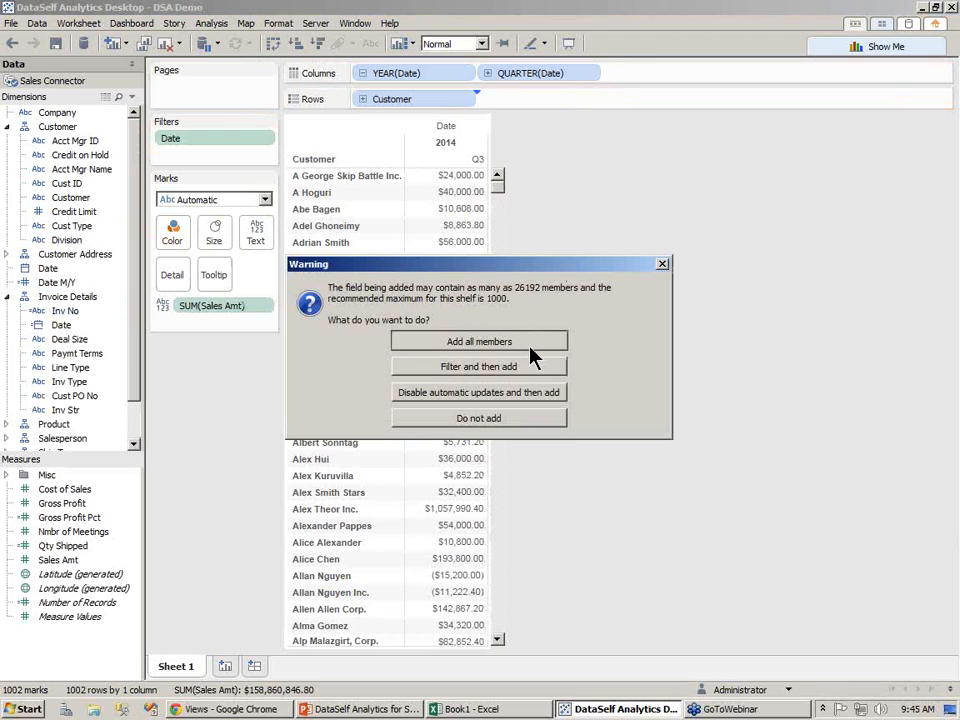
{"action": "left_click", "coordinate": [515, 345]}
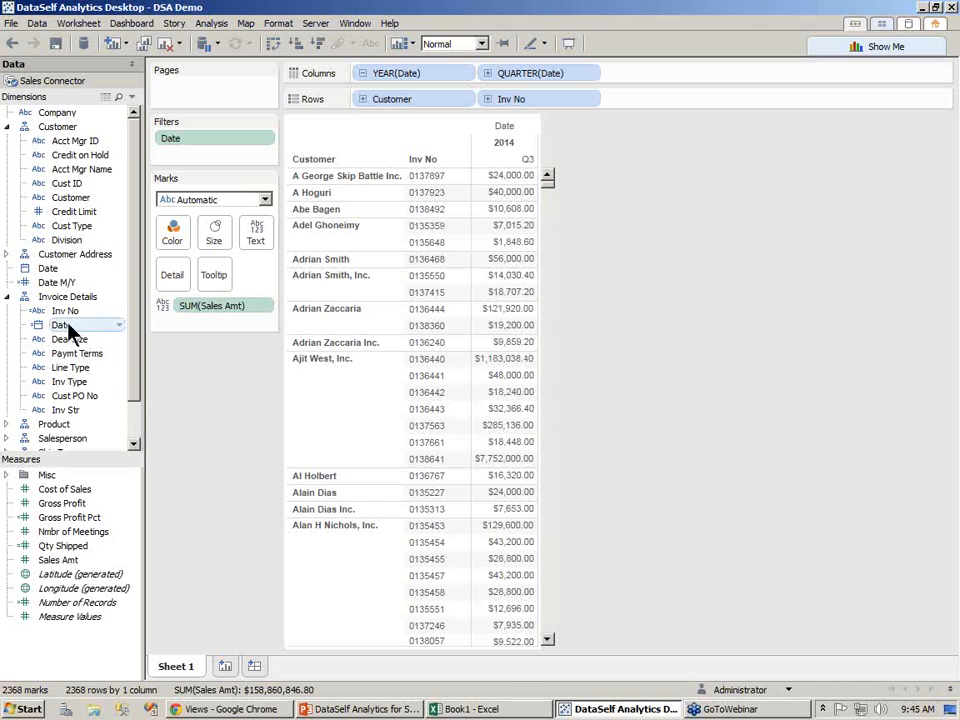
Add the invoice Date before Inv No and Product at the end of Rows
{"action": "mouse_move", "coordinate": [63, 327]}
{"action": "left_mouse_down"}
{"action": "mouse_move", "coordinate": [622, 110]}
{"action": "mouse_move", "coordinate": [484, 108]}
{"action": "left_mouse_up"}
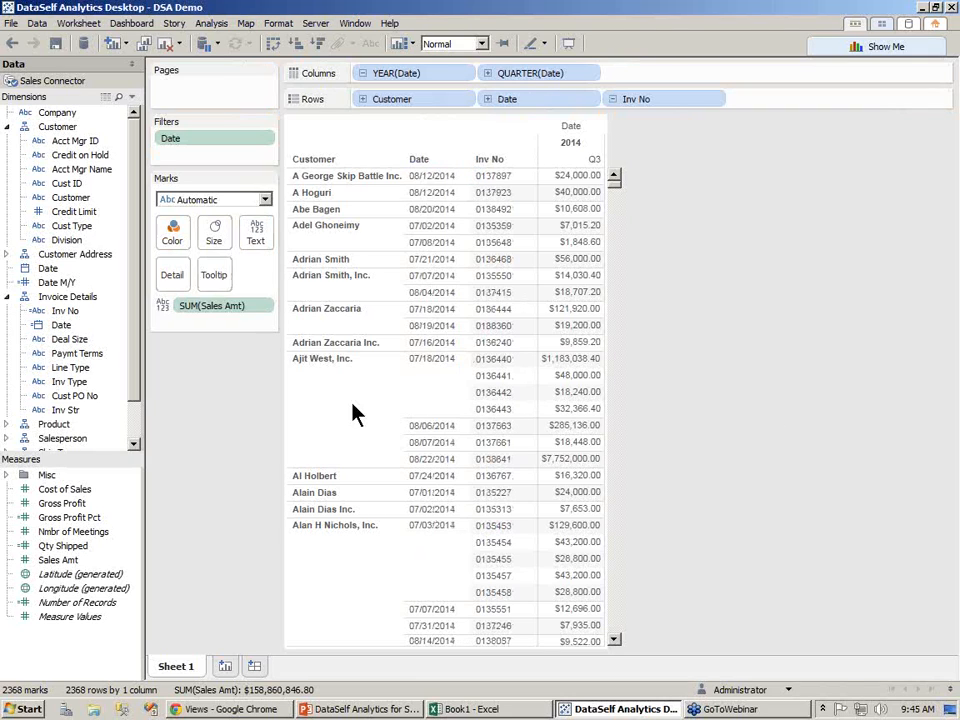
{"action": "scroll", "coordinate": [80, 417], "scroll_direction": "down", "scroll_amount": 1}
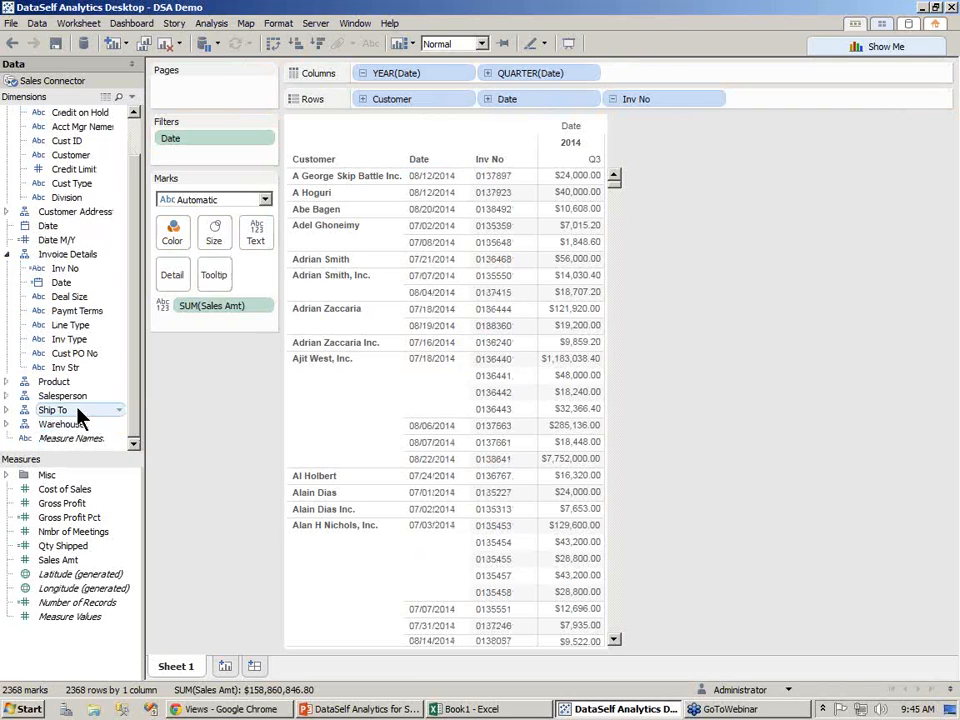
{"action": "left_click", "coordinate": [7, 381]}
{"action": "mouse_move", "coordinate": [63, 412]}
{"action": "left_mouse_down"}
{"action": "mouse_move", "coordinate": [356, 234]}
{"action": "mouse_move", "coordinate": [744, 97]}
{"action": "mouse_move", "coordinate": [746, 110]}
{"action": "left_mouse_up"}
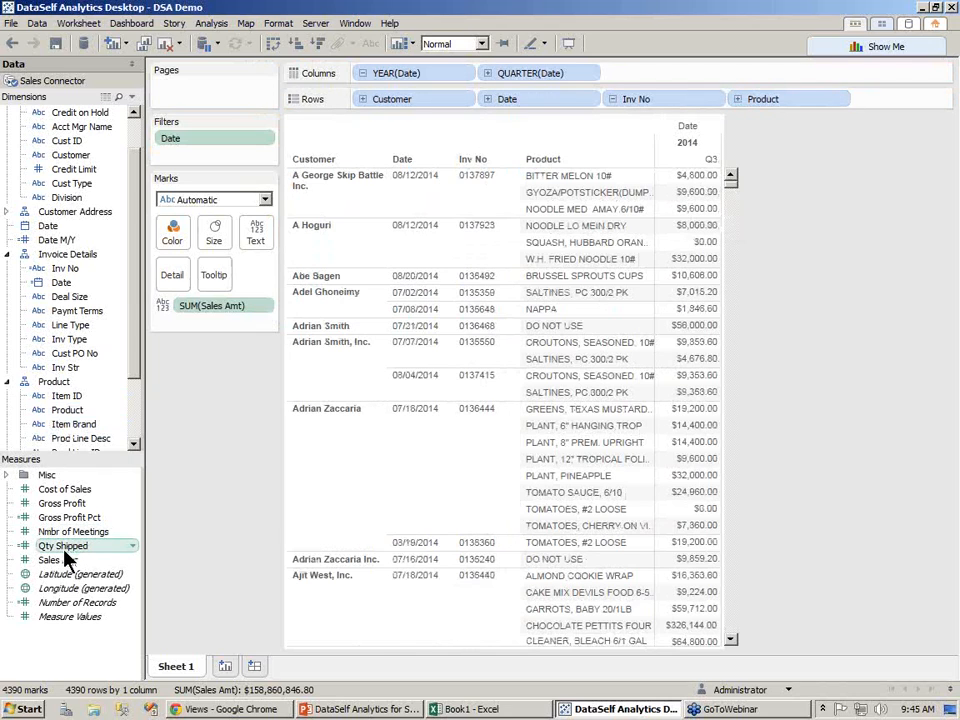
Add Qty Shipped alongside Sales Amt and move Measure Names to the end of Columns
{"action": "left_click_drag", "start_coordinate": [65, 555], "coordinate": [690, 292]}
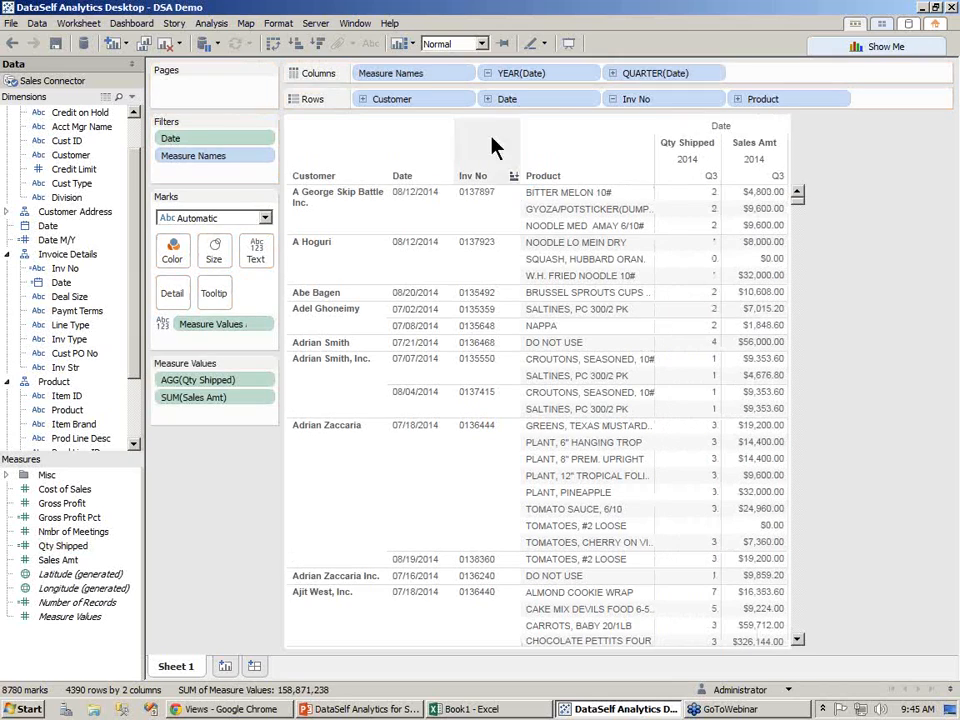
{"action": "left_click_drag", "start_coordinate": [427, 74], "coordinate": [730, 86]}
{"action": "mouse_move", "coordinate": [717, 197]}
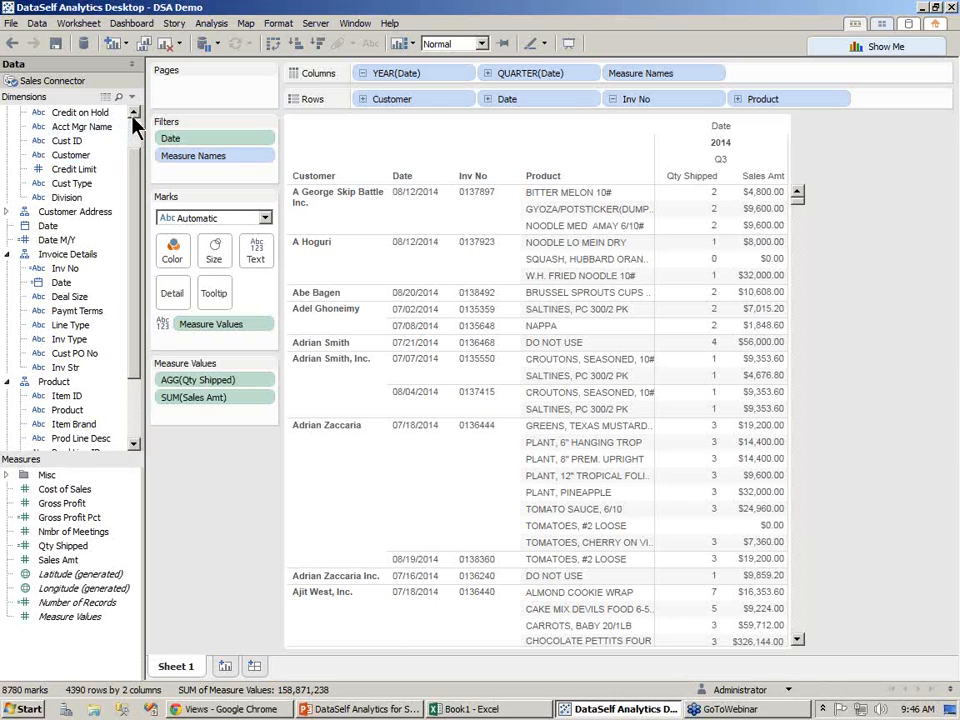
Collapse the Customer folder and open a new worksheet
{"action": "scroll", "coordinate": [128, 122], "scroll_direction": "up", "scroll_amount": 1}
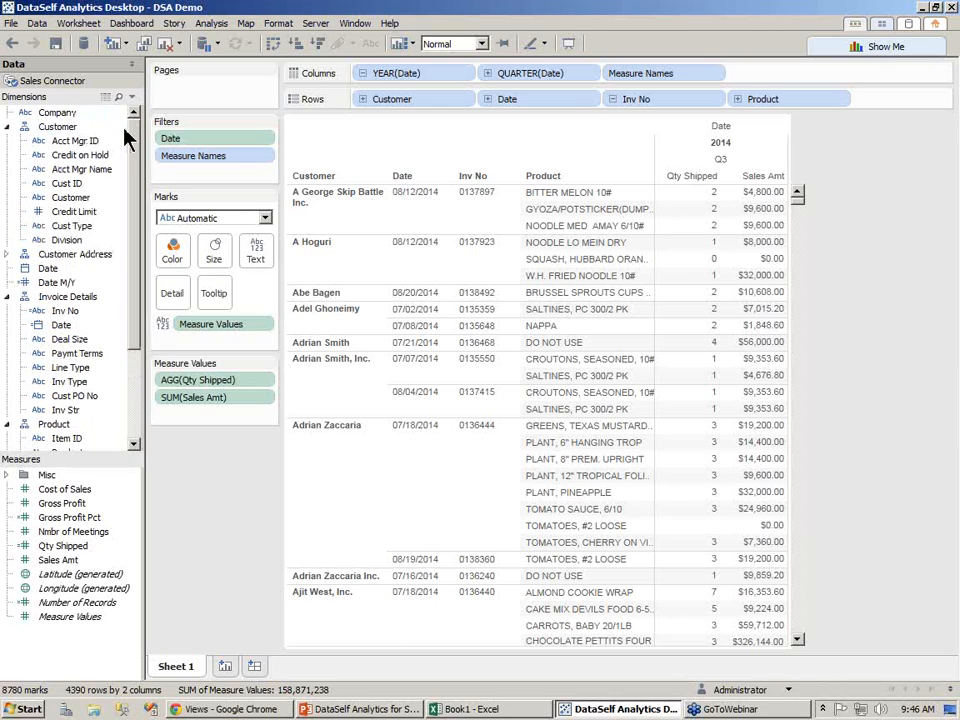
{"action": "left_click", "coordinate": [7, 128]}
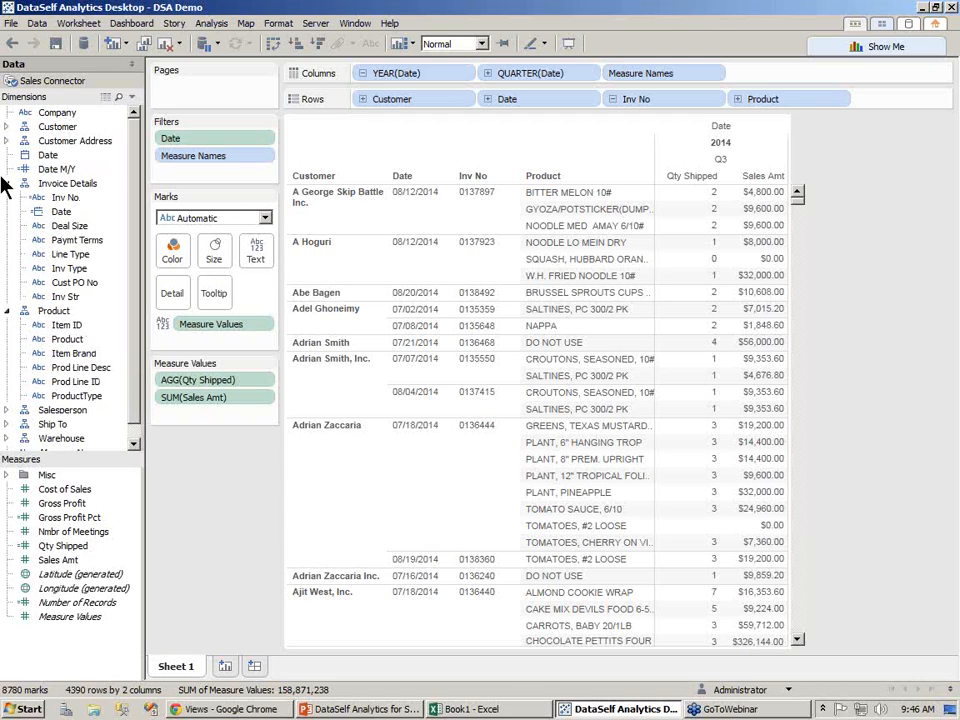
{"action": "left_click", "coordinate": [225, 666]}
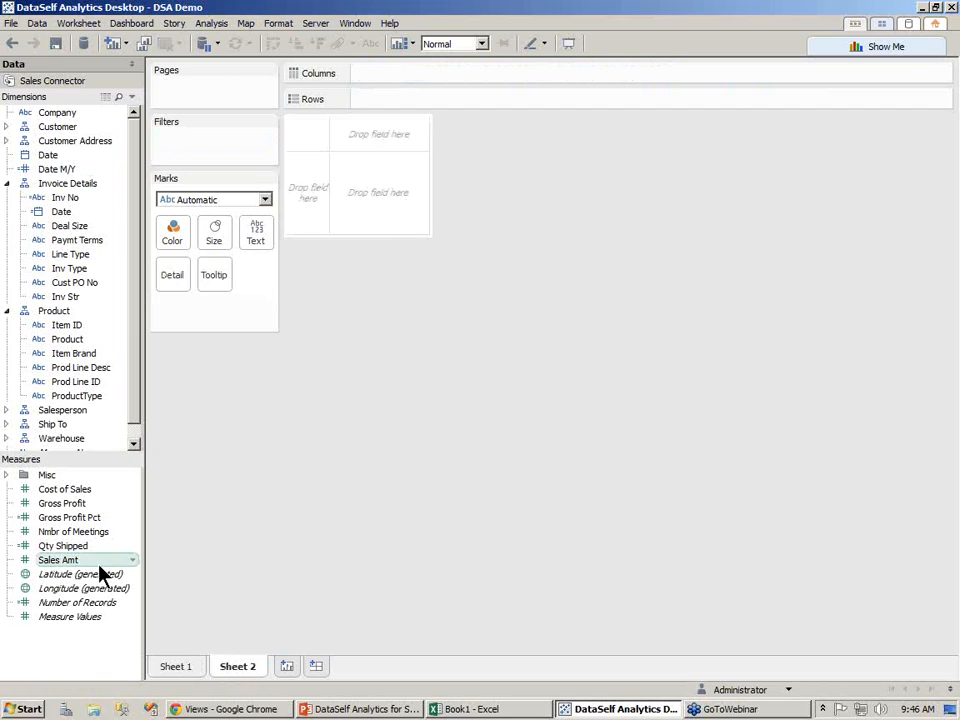
Chart Sales Amt on Rows against Date M/Y on Columns as a line chart
{"action": "mouse_move", "coordinate": [83, 570]}
{"action": "left_mouse_down"}
{"action": "mouse_move", "coordinate": [118, 553]}
{"action": "mouse_move", "coordinate": [401, 111]}
{"action": "left_mouse_up"}
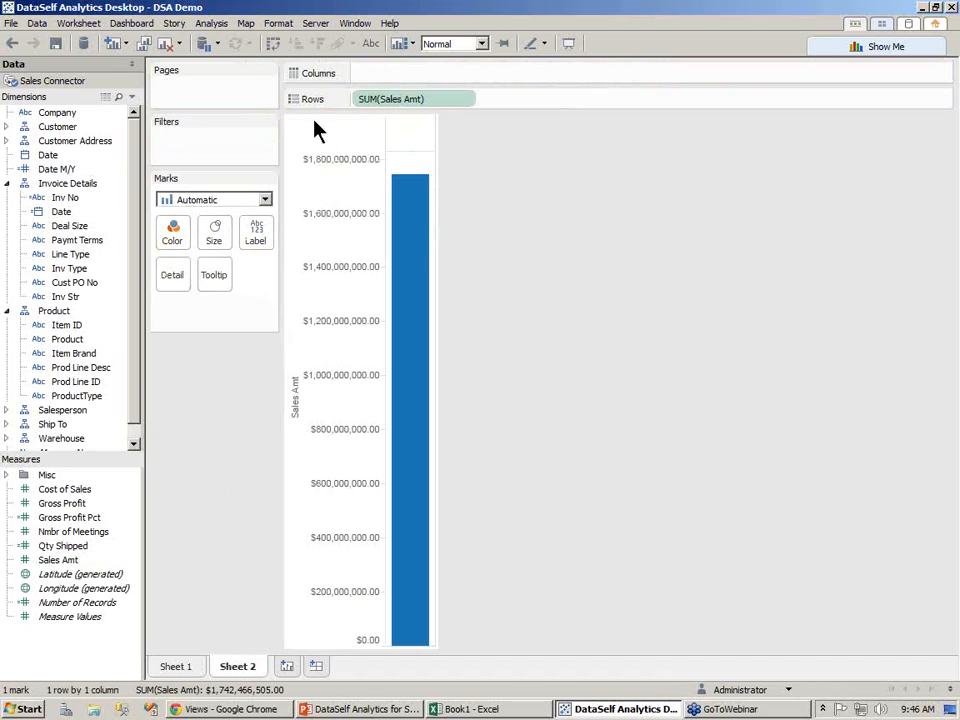
{"action": "left_click_drag", "start_coordinate": [75, 172], "coordinate": [396, 79]}
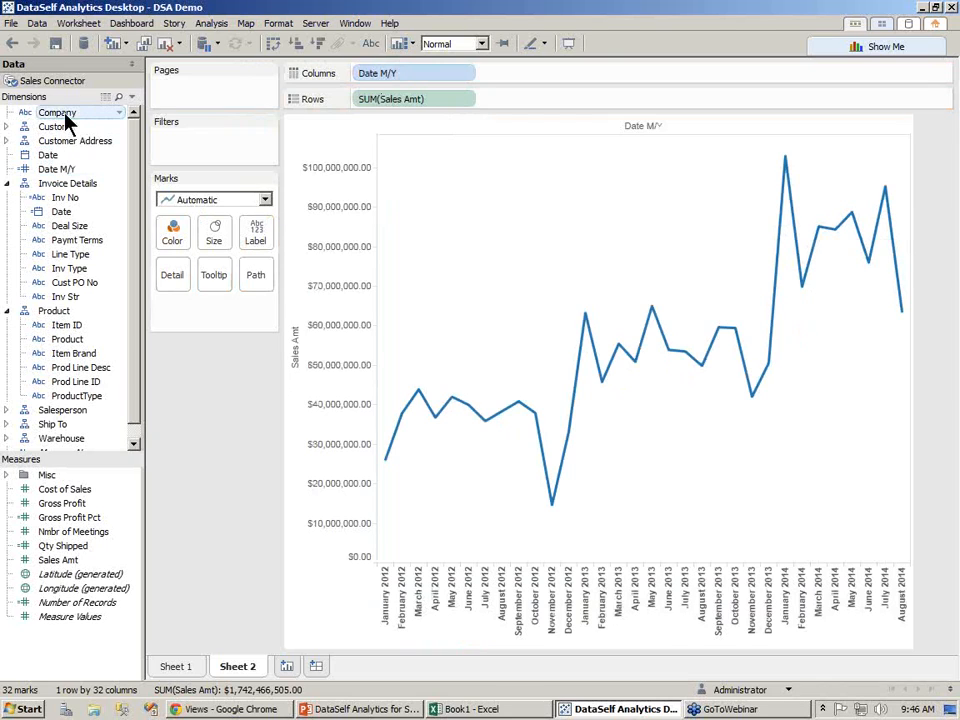
Color the lines by Company and highlight individual companies from the legend
{"action": "left_click_drag", "start_coordinate": [48, 116], "coordinate": [173, 242]}
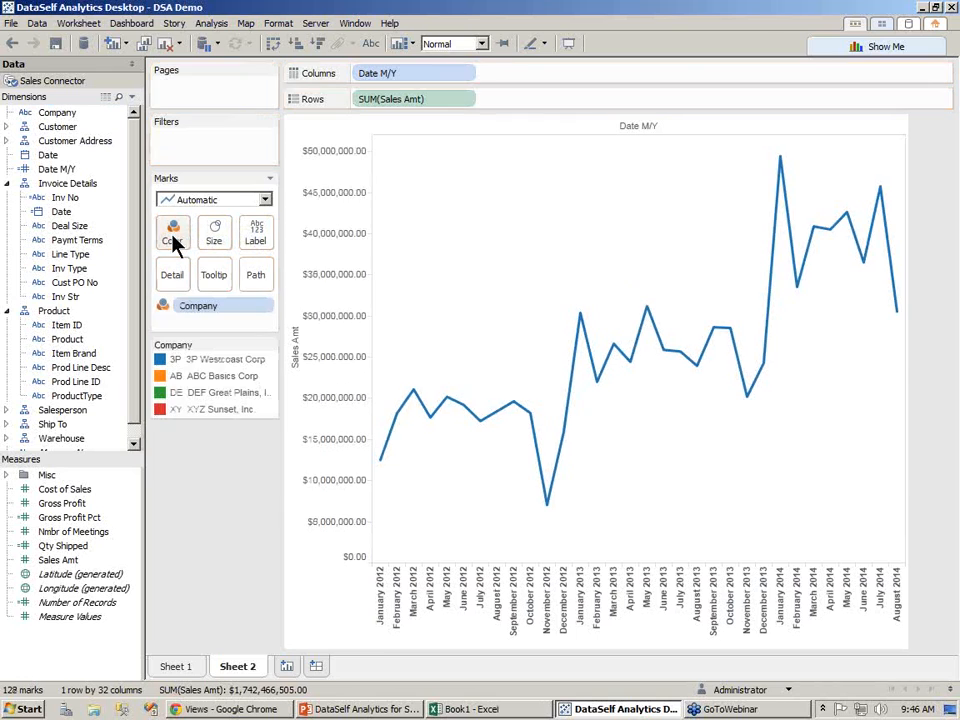
{"action": "left_click", "coordinate": [191, 359]}
{"action": "left_click", "coordinate": [197, 377]}
{"action": "left_click", "coordinate": [197, 409]}
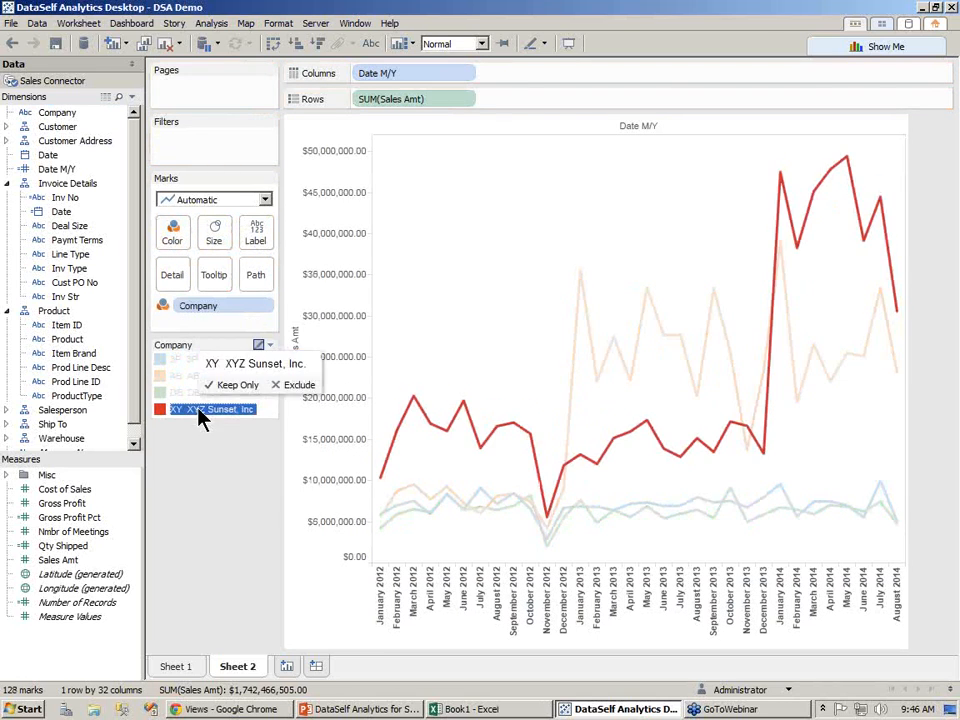
{"action": "left_click", "coordinate": [210, 478]}
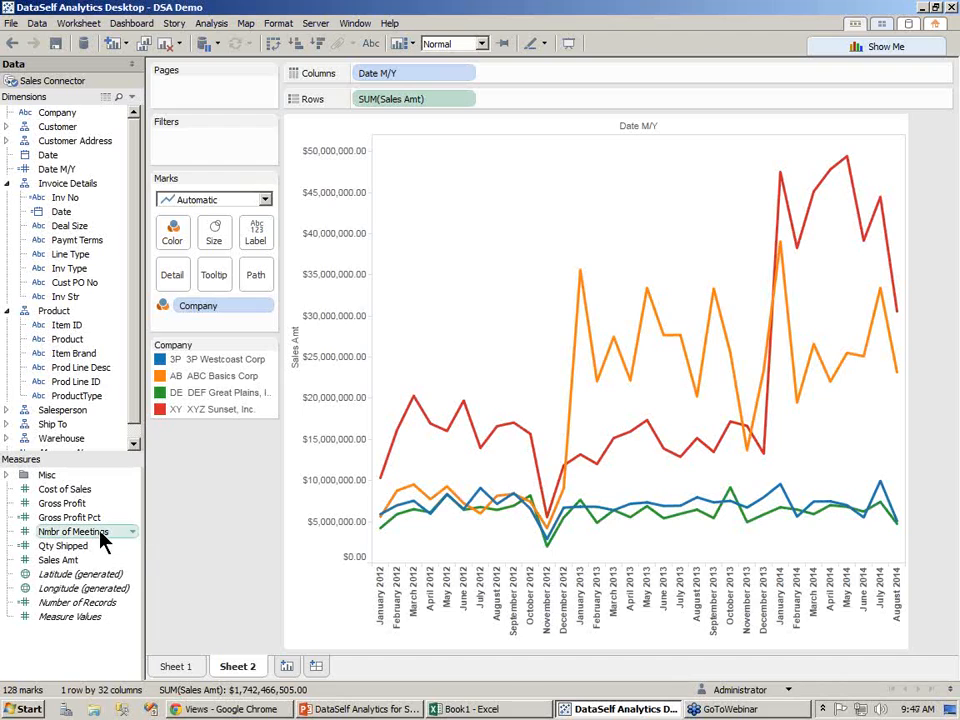
Add Nmbr of Meetings as a second row and show its chart as stacked bars
{"action": "mouse_move", "coordinate": [71, 533]}
{"action": "left_click_drag", "start_coordinate": [70, 533], "coordinate": [521, 112]}
{"action": "left_click", "coordinate": [339, 266]}
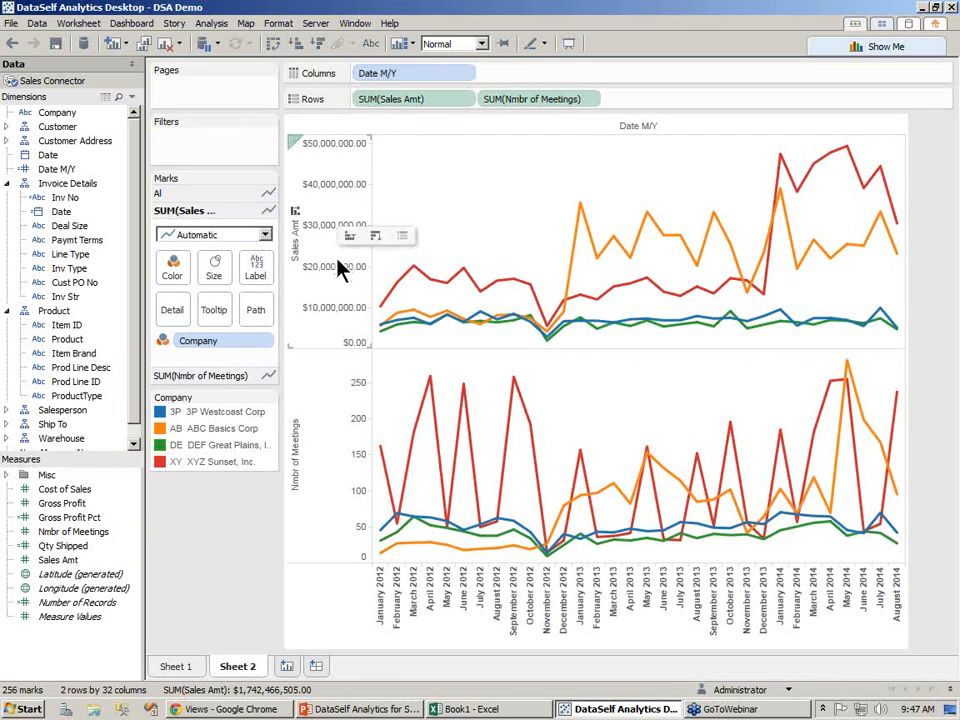
{"action": "left_click", "coordinate": [336, 520]}
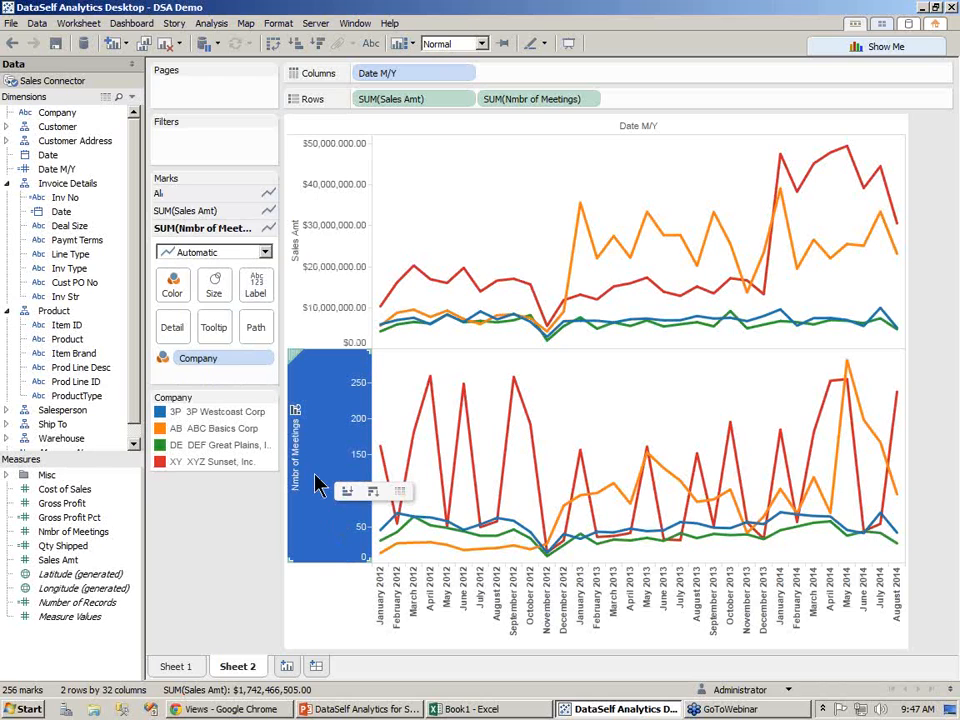
{"action": "left_click", "coordinate": [265, 252]}
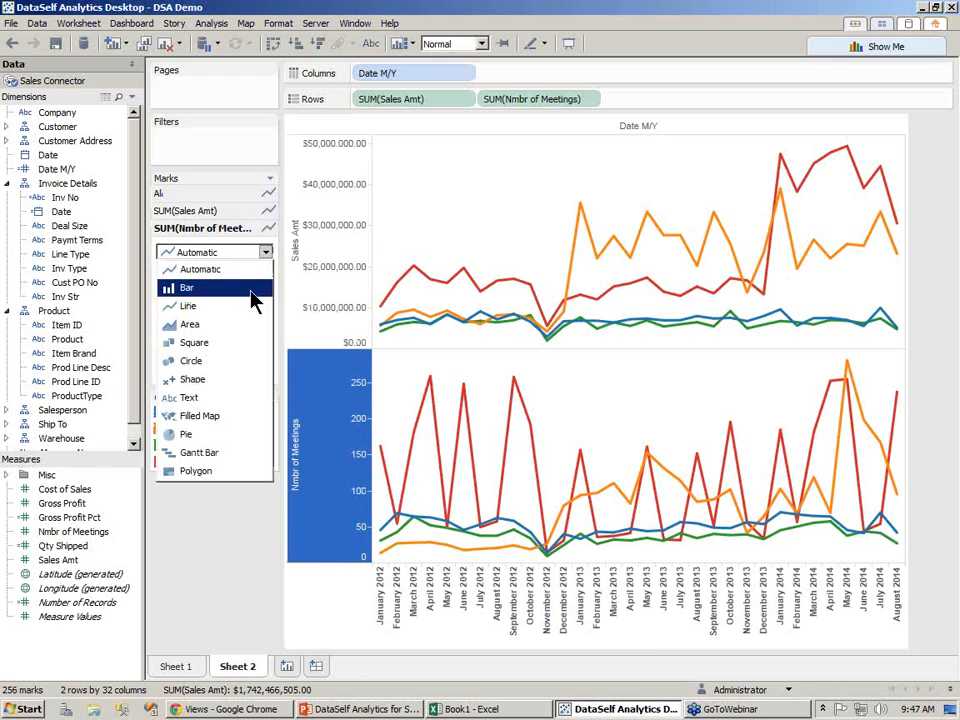
{"action": "left_click", "coordinate": [252, 290]}
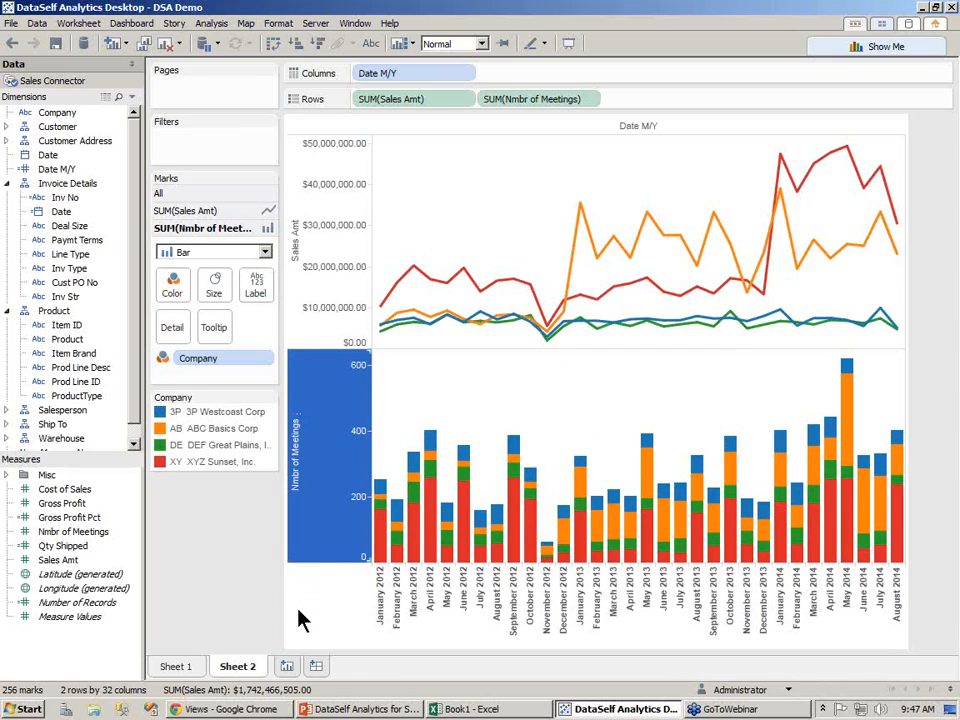
Open a new worksheet and build a pie-chart map of Sales Amt by State and Deal Size with Show Me
{"action": "left_click", "coordinate": [288, 666]}
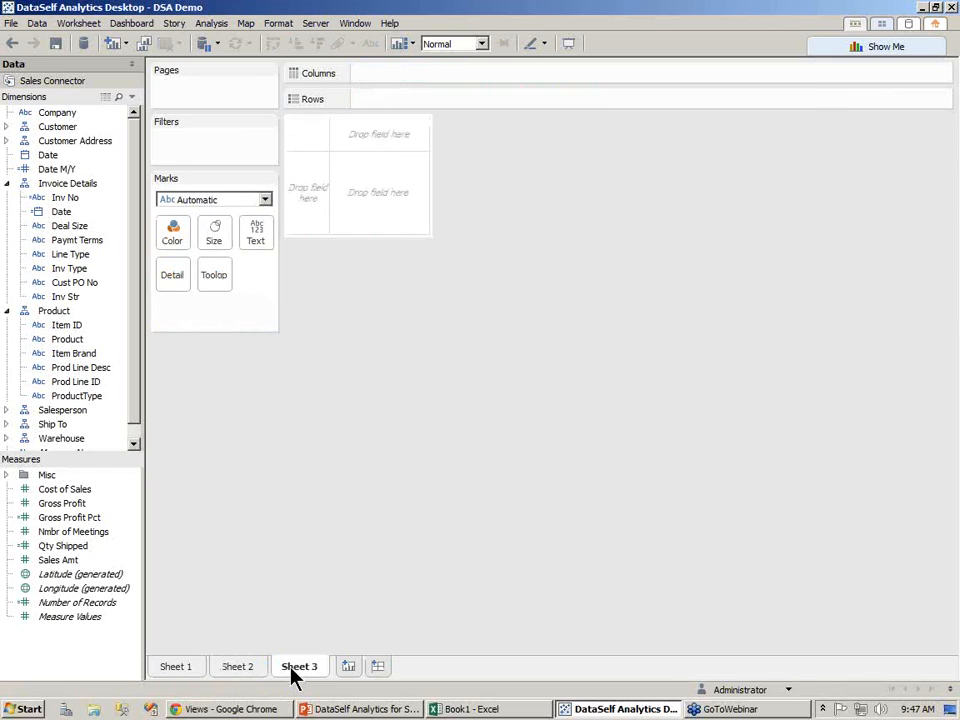
{"action": "left_click", "coordinate": [8, 141]}
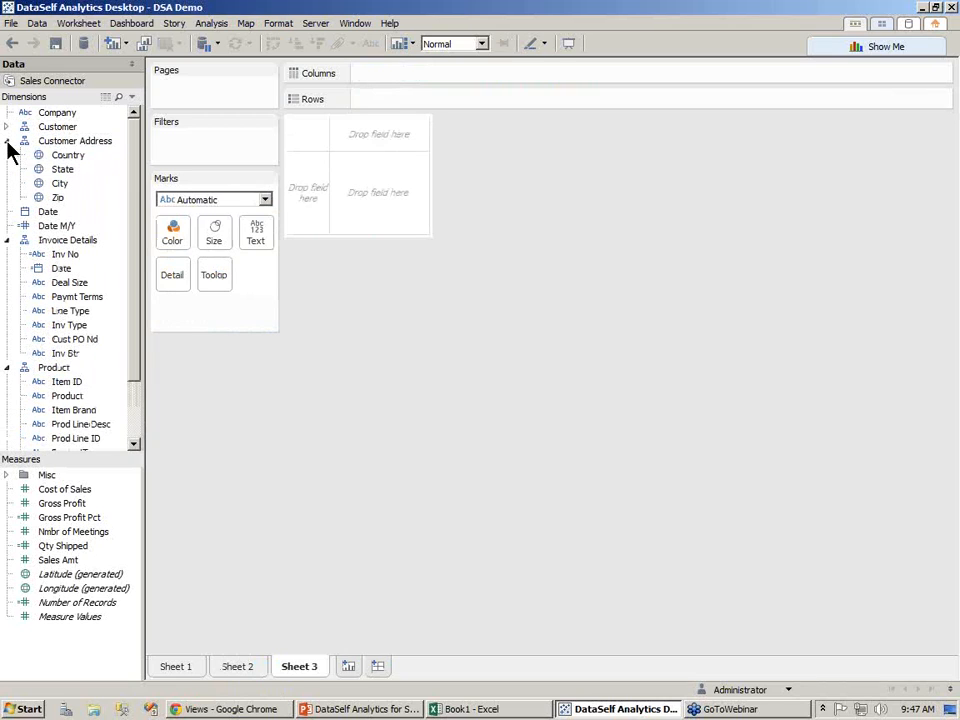
{"action": "left_click", "coordinate": [53, 172]}
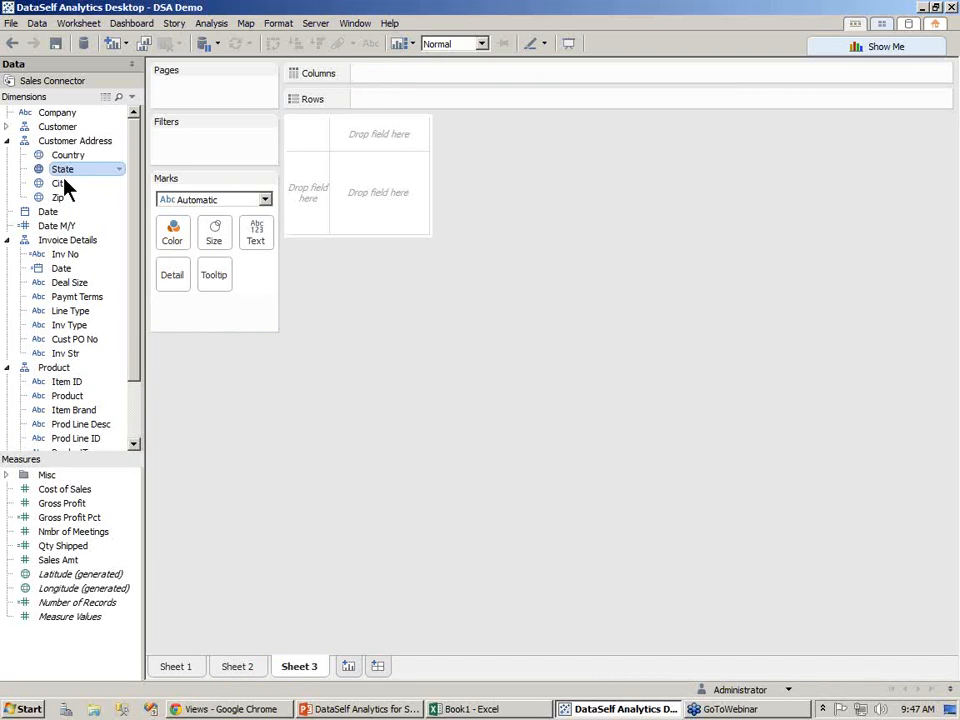
{"action": "left_click", "coordinate": [70, 286], "text": "ctrl"}
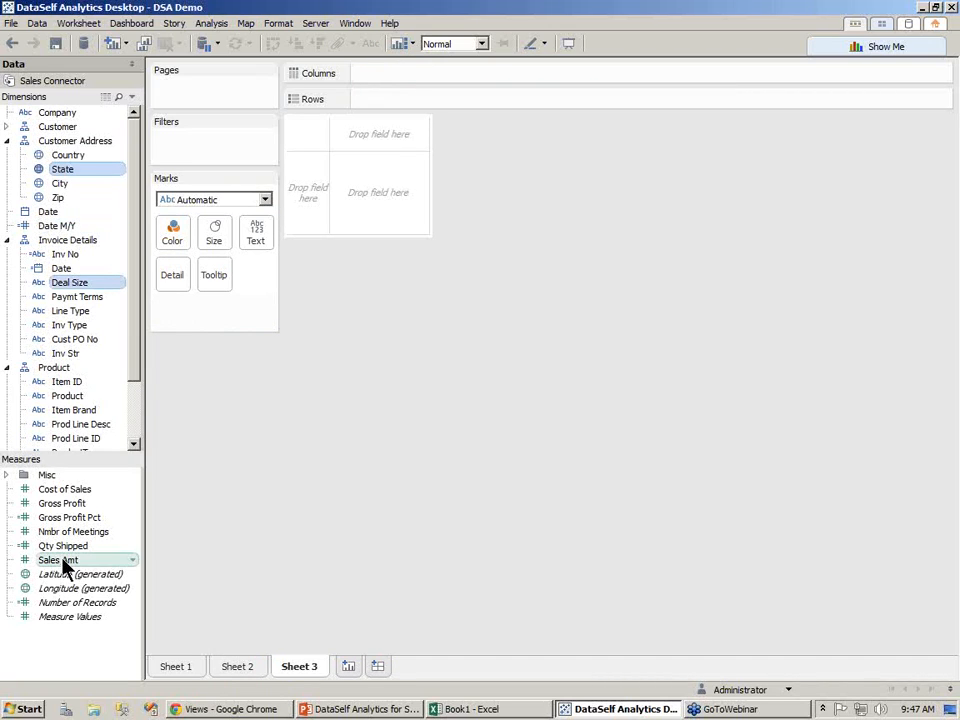
{"action": "left_click", "coordinate": [97, 558], "text": "ctrl"}
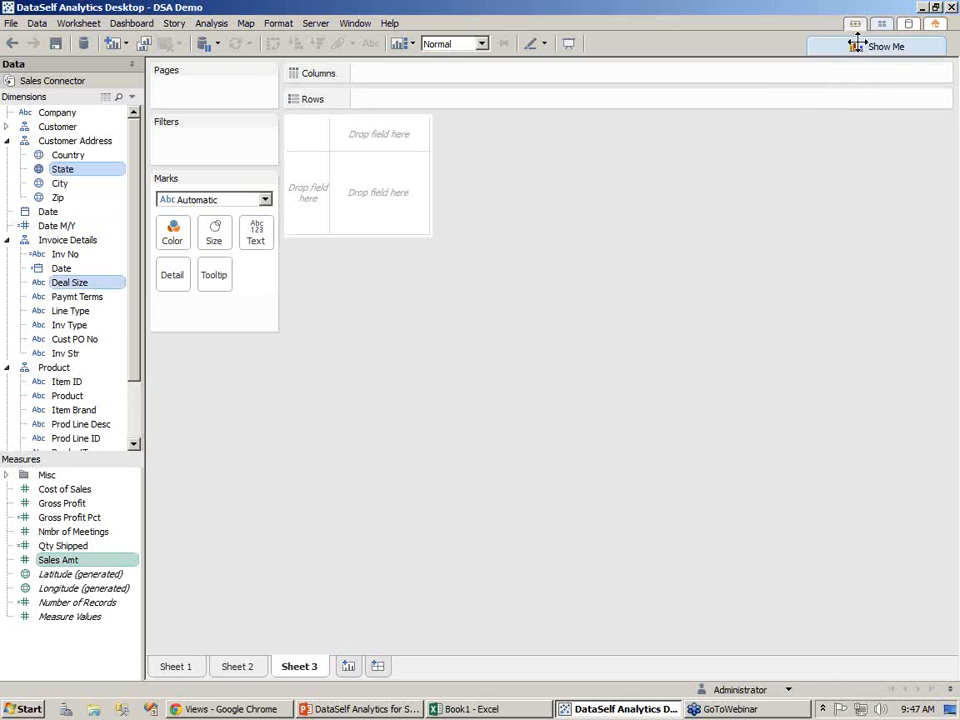
{"action": "left_click", "coordinate": [858, 44]}
{"action": "left_click", "coordinate": [833, 101]}
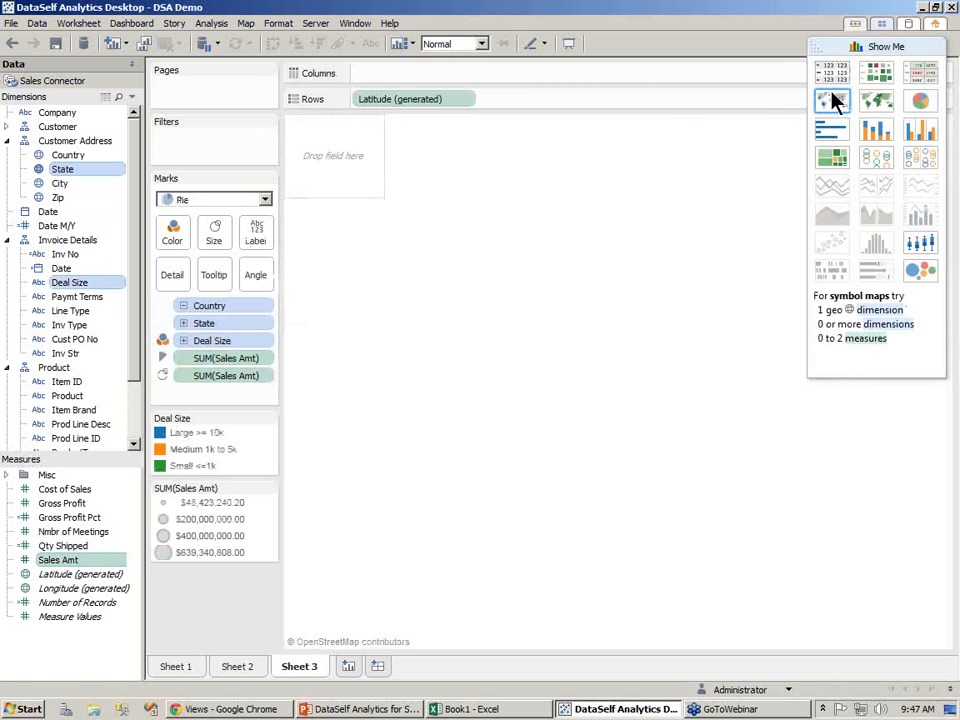
Enlarge the pie marks on the map with the size slider
{"action": "left_click", "coordinate": [216, 231]}
{"action": "left_click_drag", "start_coordinate": [209, 271], "coordinate": [335, 272]}
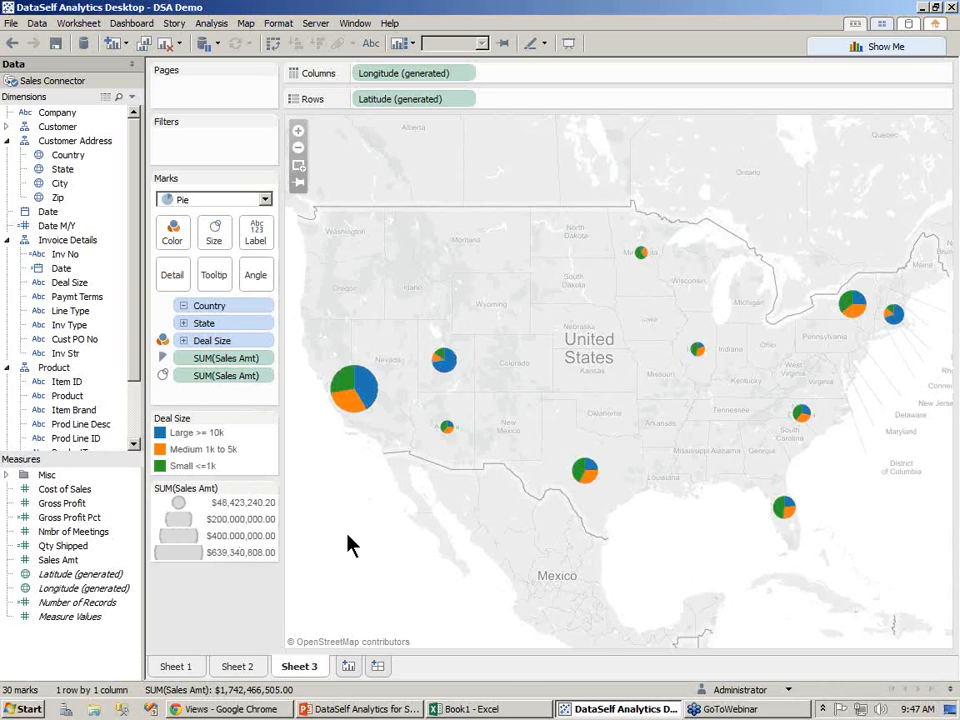
Create a new dashboard and set its size to Automatic
{"action": "left_click", "coordinate": [378, 666]}
{"action": "left_click", "coordinate": [128, 614]}
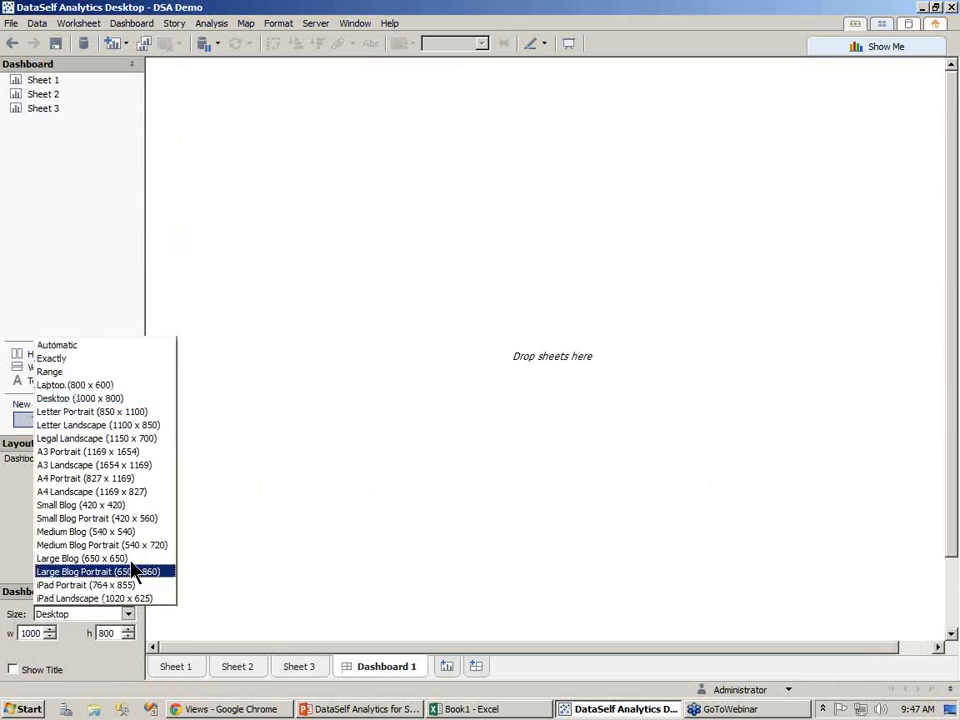
{"action": "left_click", "coordinate": [94, 347]}
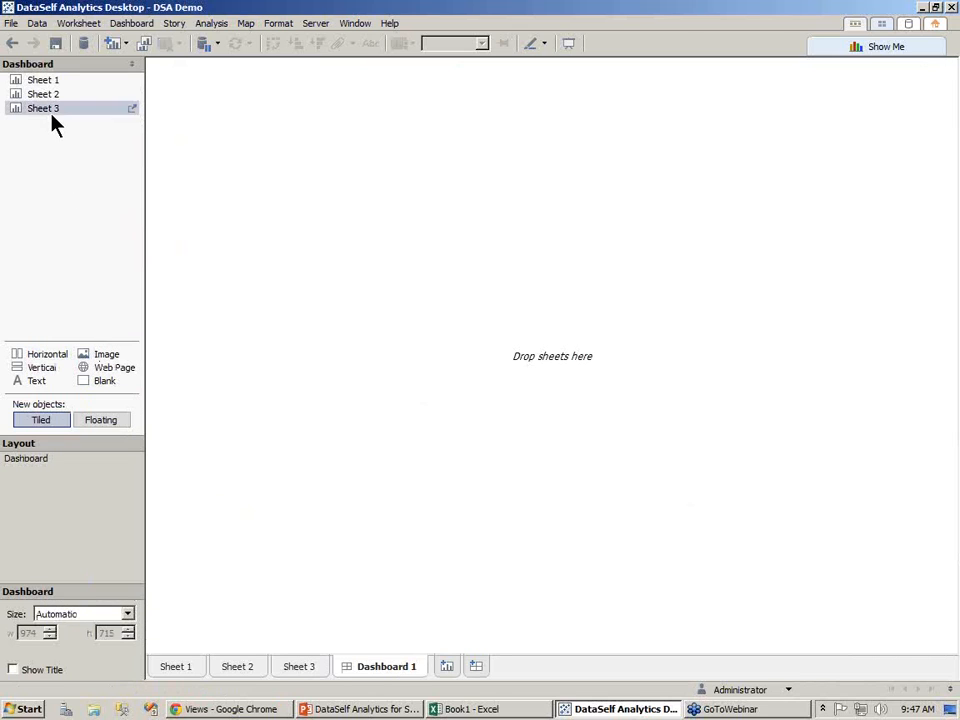
Place Sheet 3's map on the dashboard and add Sheet 2's charts beneath it
{"action": "left_click_drag", "start_coordinate": [50, 110], "coordinate": [264, 151]}
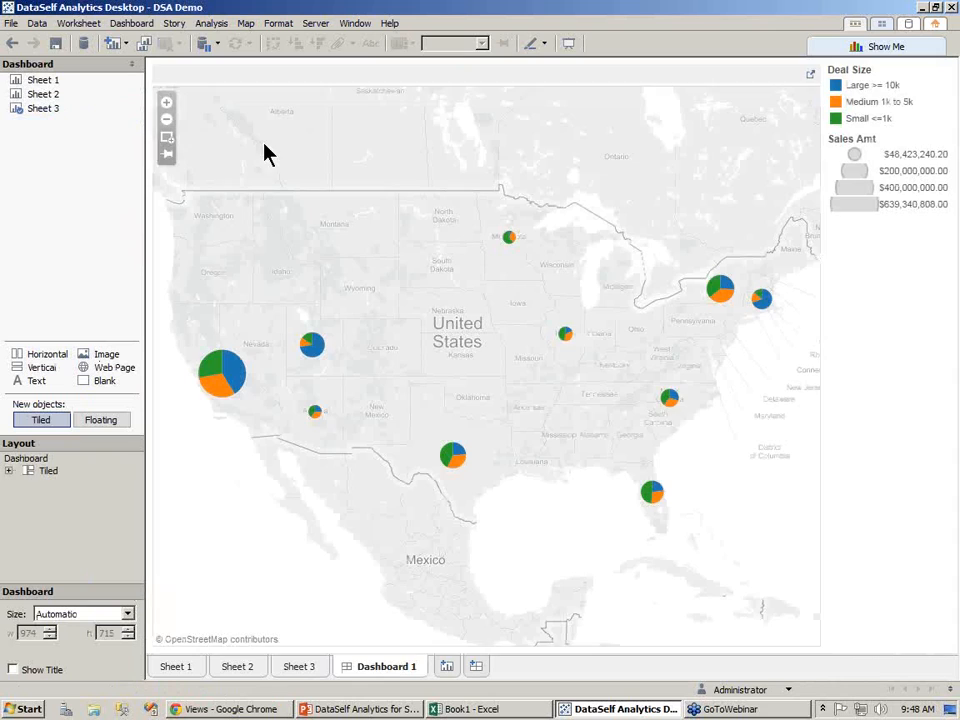
{"action": "left_click", "coordinate": [42, 103]}
{"action": "left_click_drag", "start_coordinate": [157, 244], "coordinate": [429, 561]}
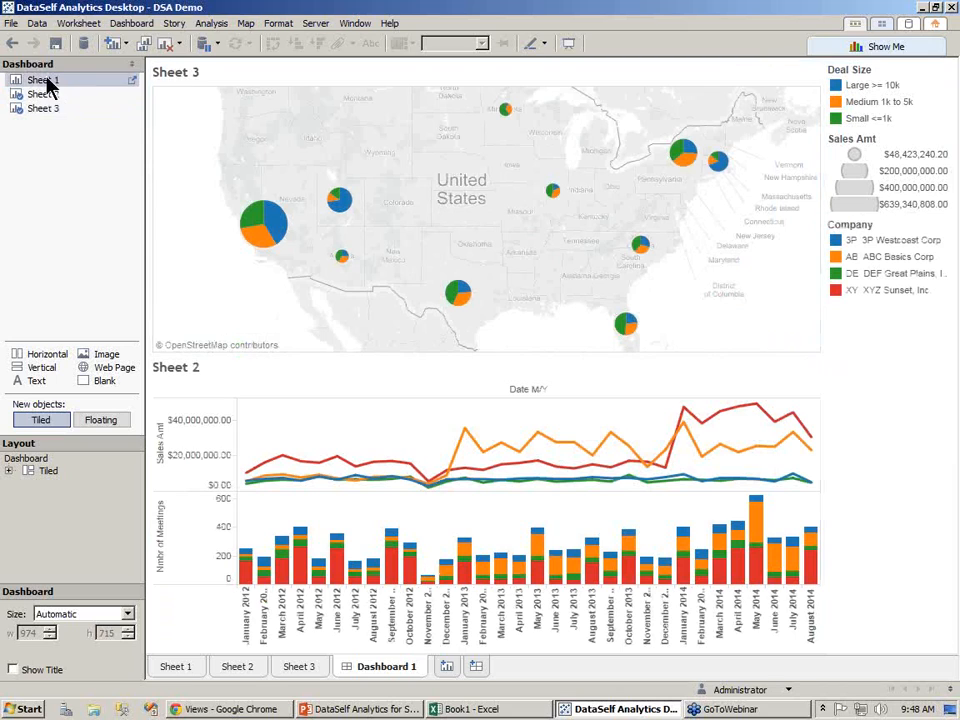
Add Sheet 1's crosstab beside Sheet 2 in the lower half of the dashboard
{"action": "left_click_drag", "start_coordinate": [40, 79], "coordinate": [628, 512]}
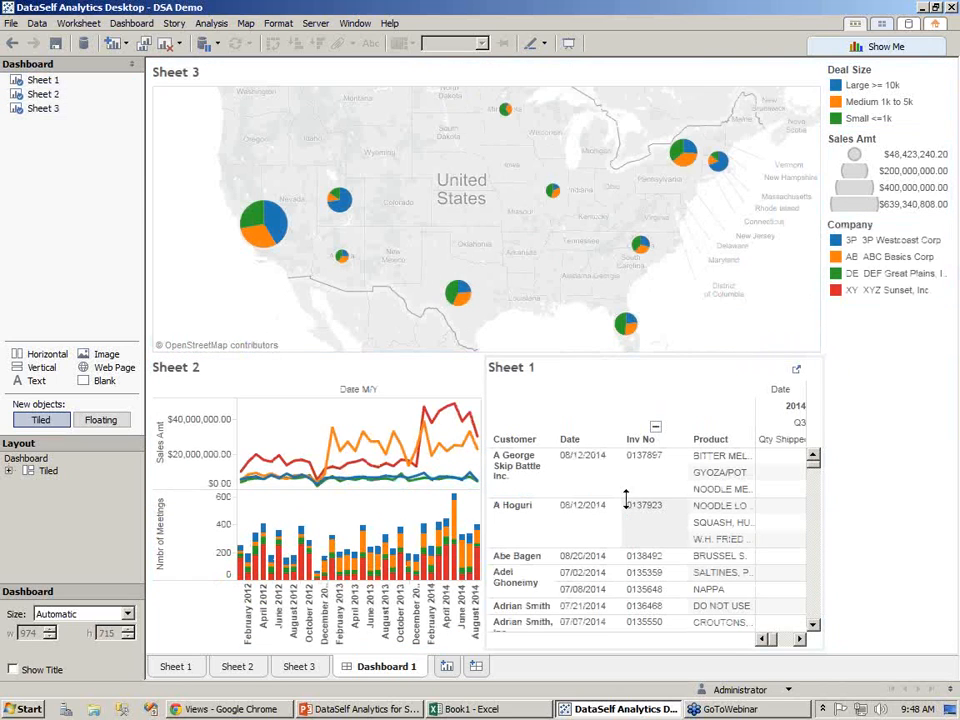
{"action": "left_click", "coordinate": [882, 410]}
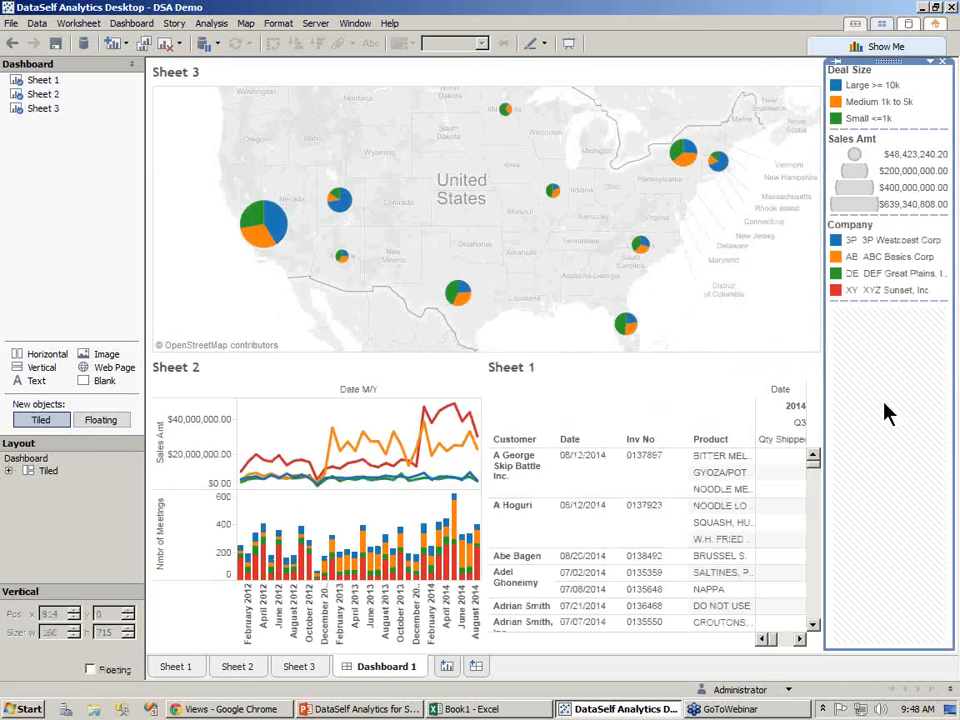
Switch to the PowerPoint presentation, start the slide show and advance to the next slide
{"action": "left_click", "coordinate": [372, 710]}
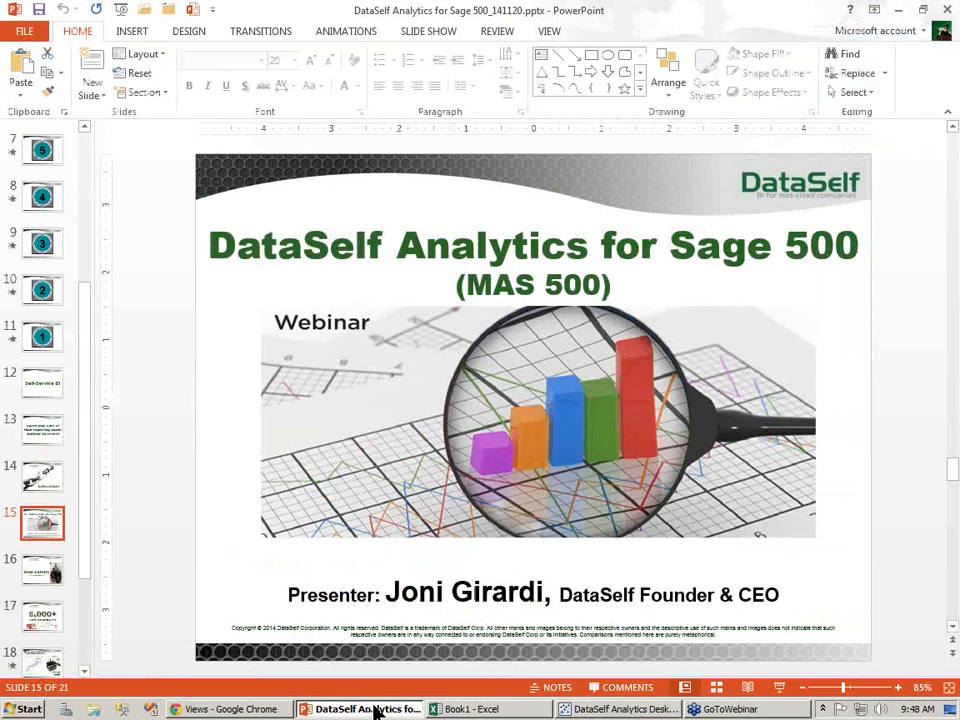
{"action": "left_click", "coordinate": [779, 690]}
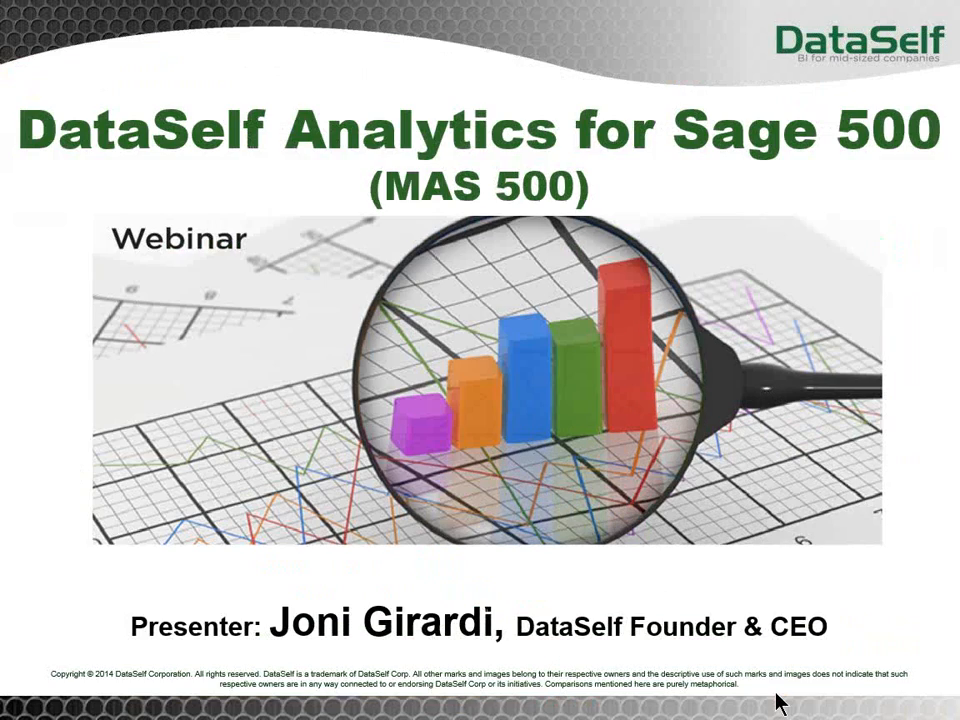
{"action": "key", "text": "Right"}
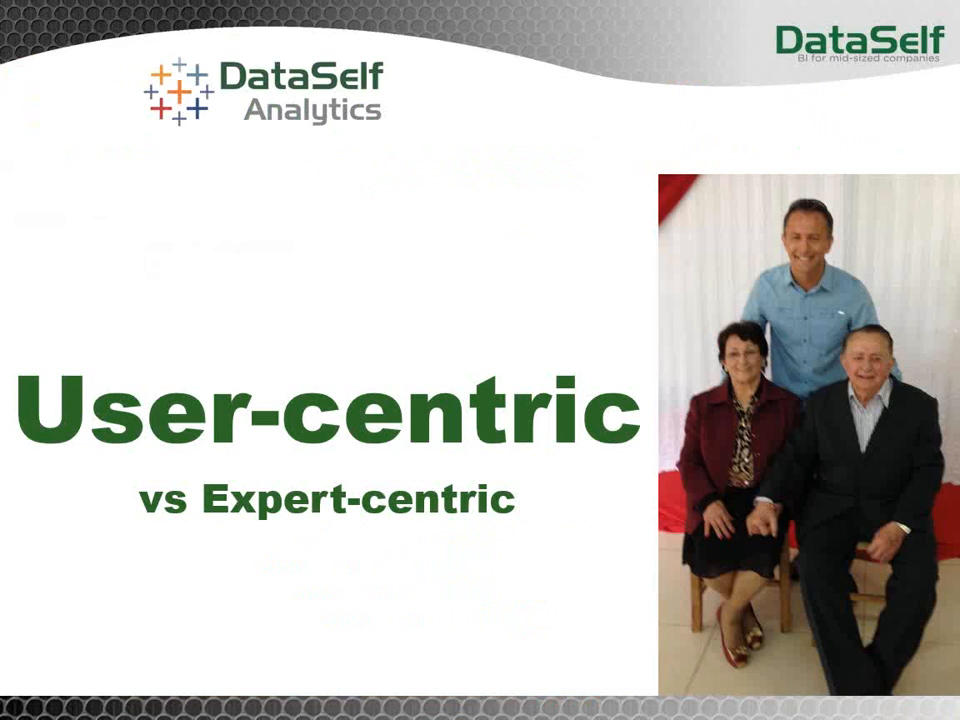
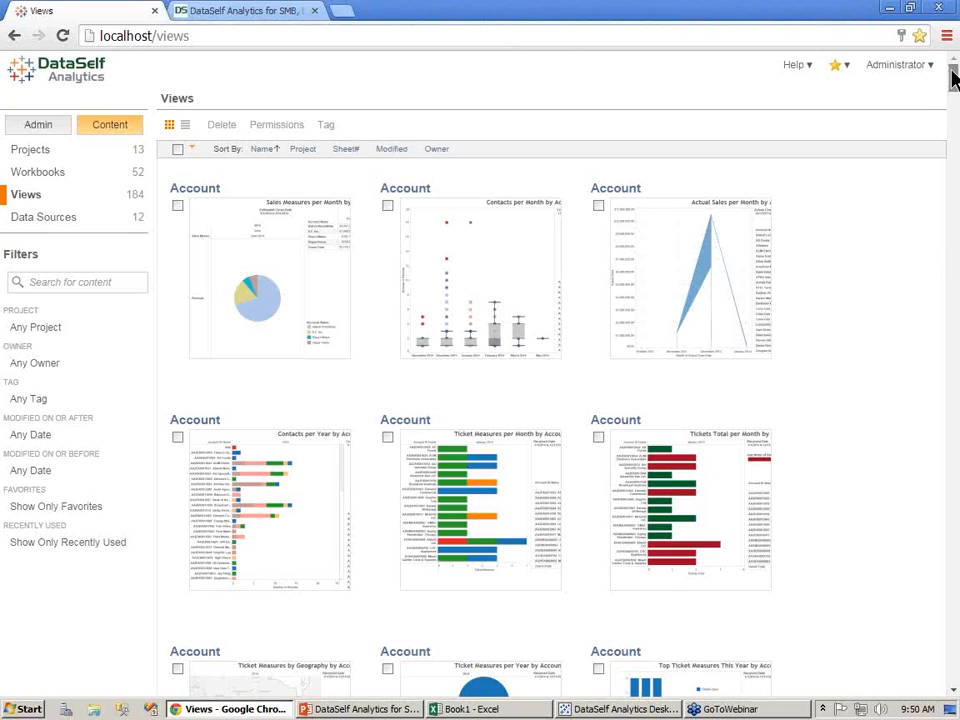
Open the Top Customers by Sales view from the published views list and switch to its Top & Bottom Customers tab
{"action": "left_click_drag", "start_coordinate": [953, 80], "coordinate": [941, 653]}
{"action": "left_click", "coordinate": [951, 586]}
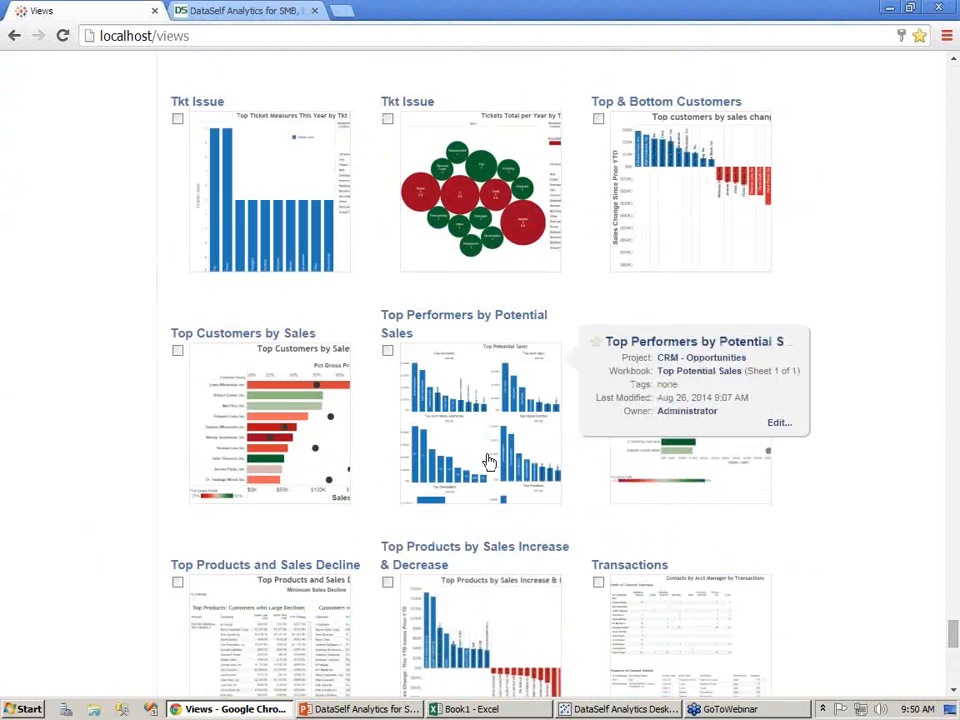
{"action": "left_click", "coordinate": [283, 437]}
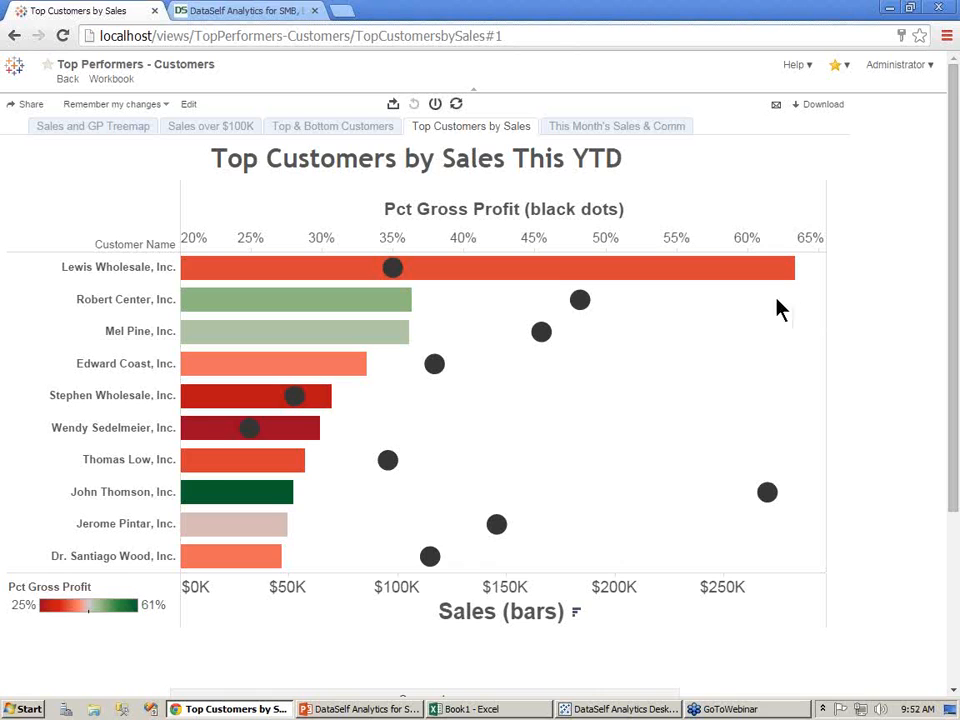
{"action": "left_click", "coordinate": [298, 132]}
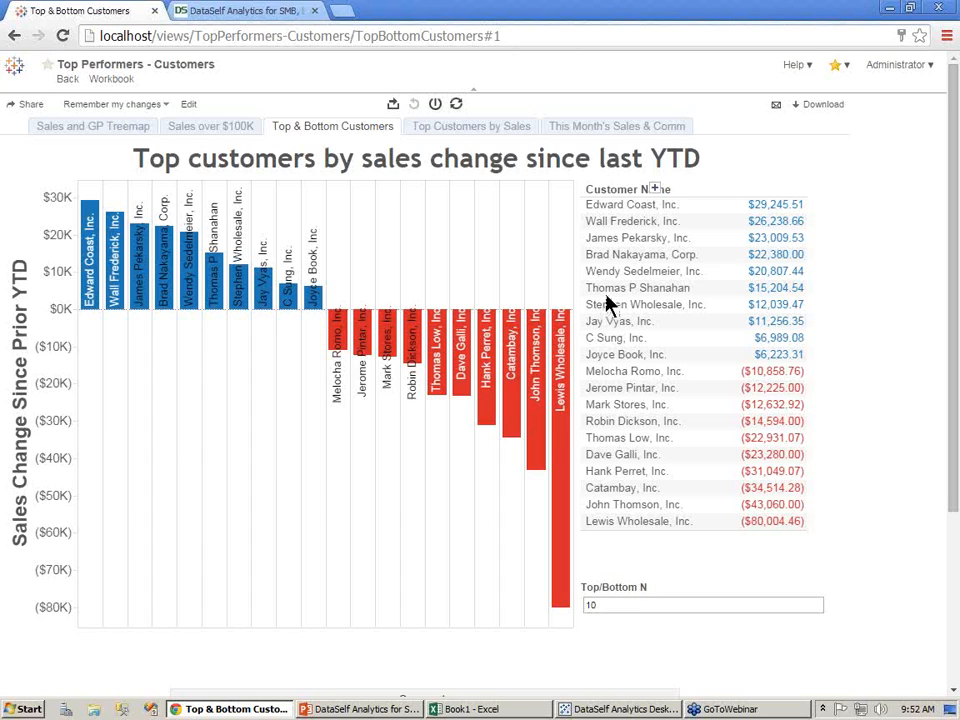
Return to the views list and open the No Sales - Customers view
{"action": "left_click", "coordinate": [17, 77]}
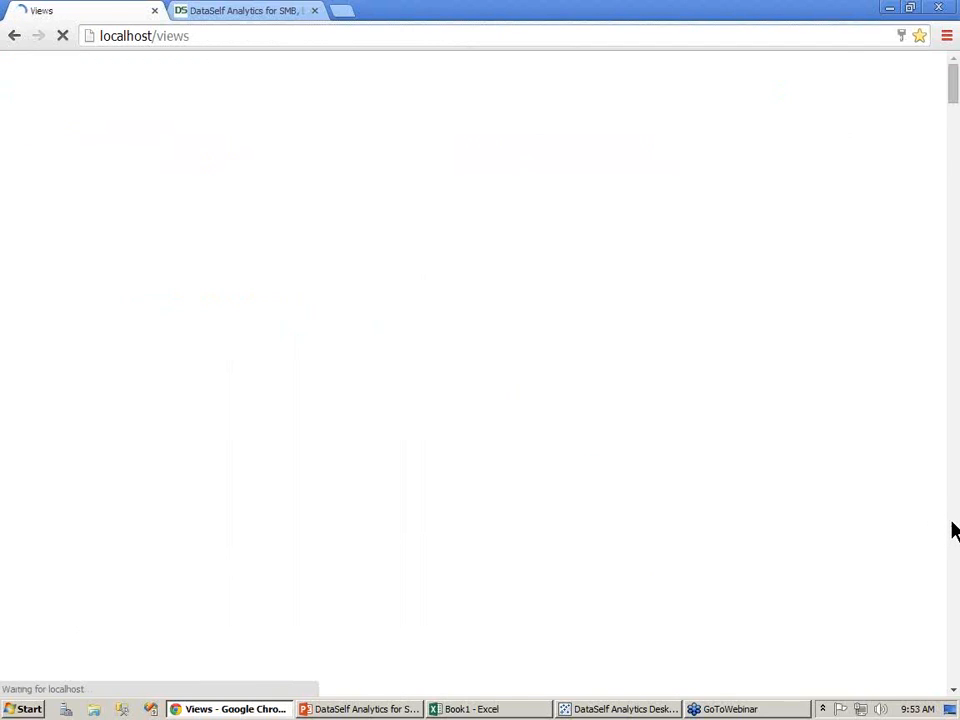
{"action": "scroll", "coordinate": [952, 531], "scroll_direction": "down", "scroll_amount": 20}
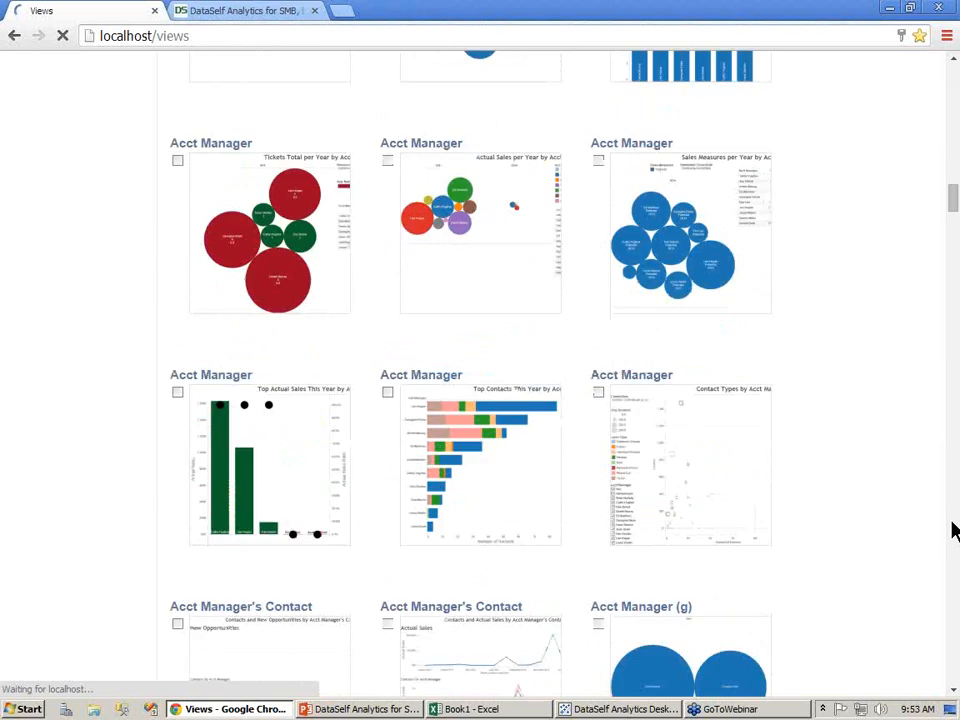
{"action": "scroll", "coordinate": [952, 531], "scroll_direction": "down", "scroll_amount": 20}
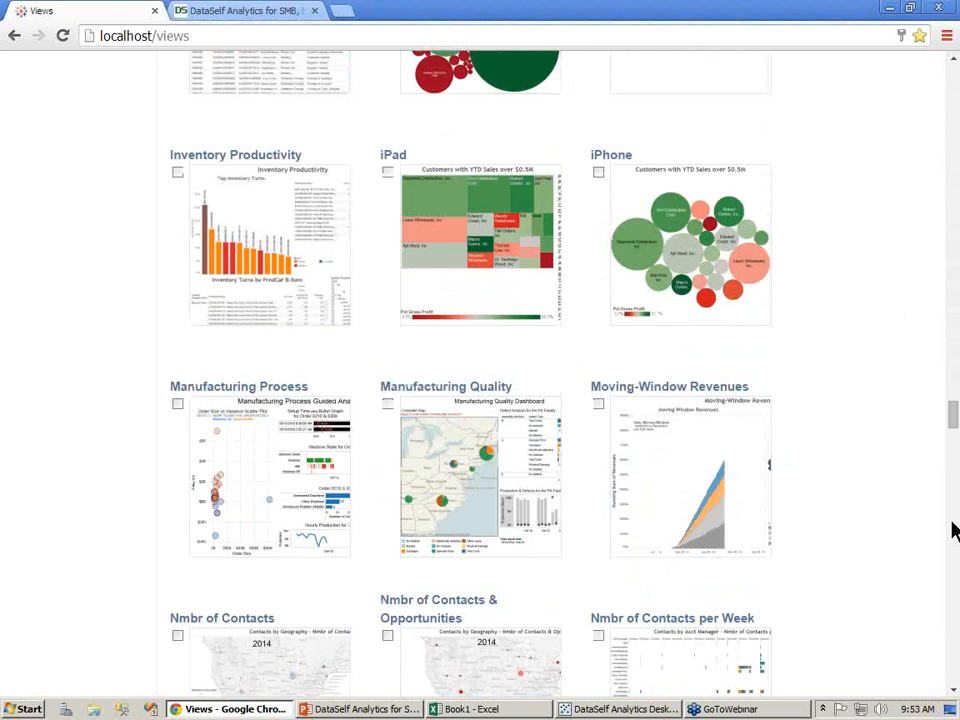
{"action": "scroll", "coordinate": [952, 531], "scroll_direction": "down", "scroll_amount": 6}
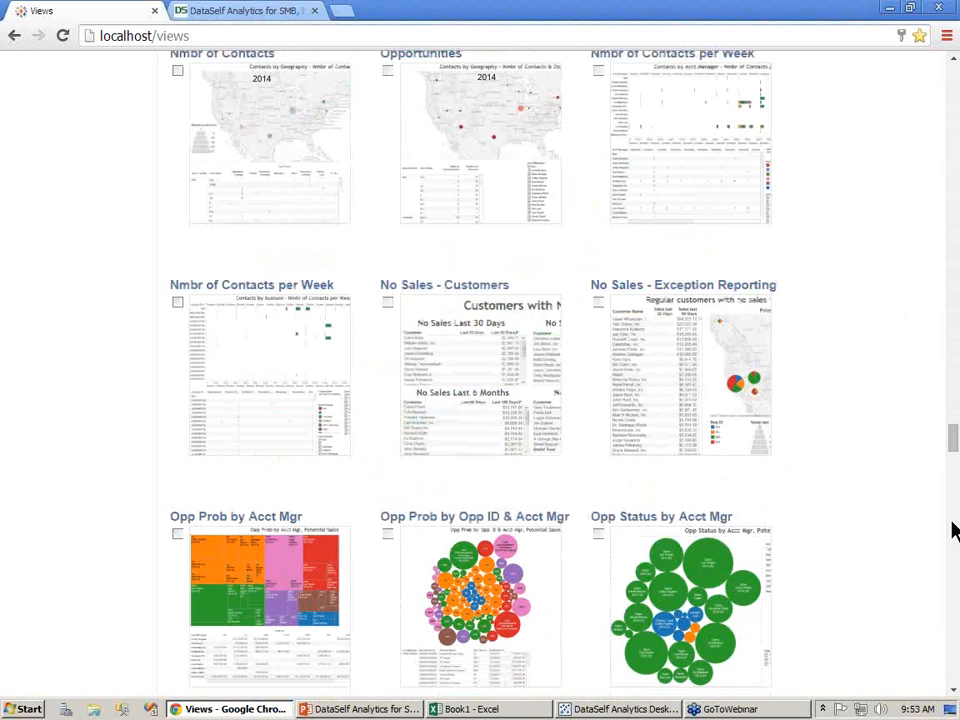
{"action": "left_click", "coordinate": [538, 437]}
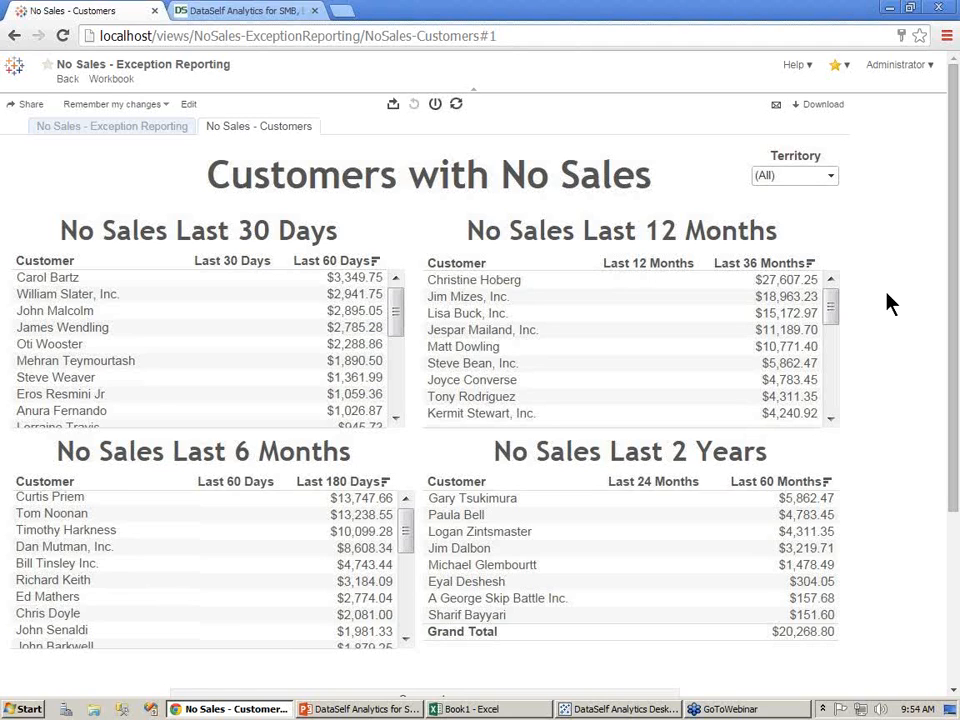
Subscribe to the No Sales - Customers sheet with the Friday Evening schedule
{"action": "left_click", "coordinate": [775, 108]}
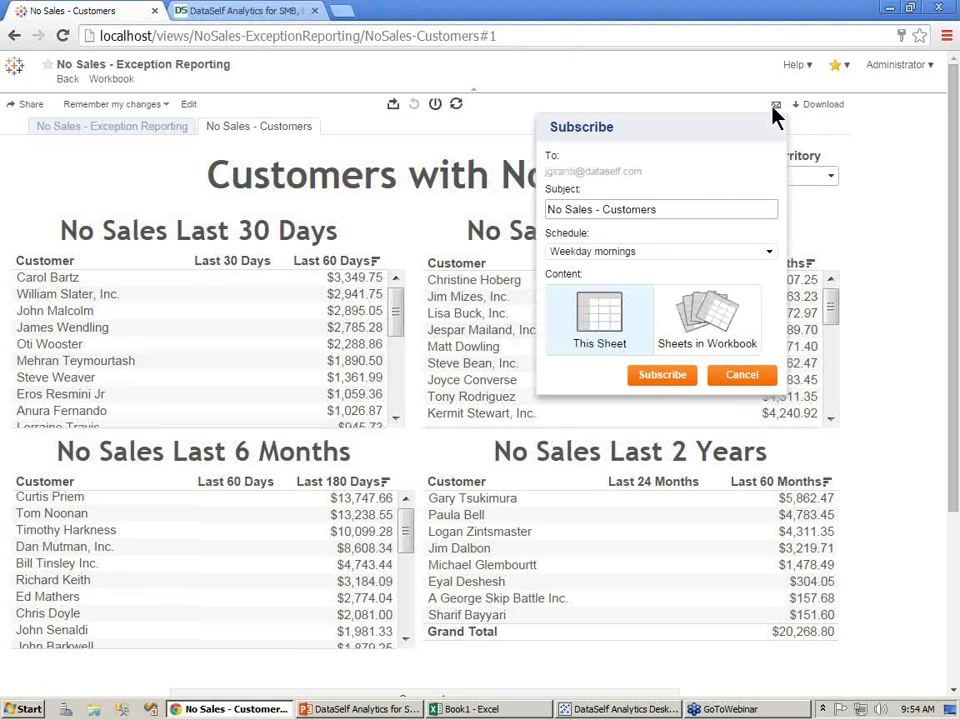
{"action": "left_click", "coordinate": [771, 253]}
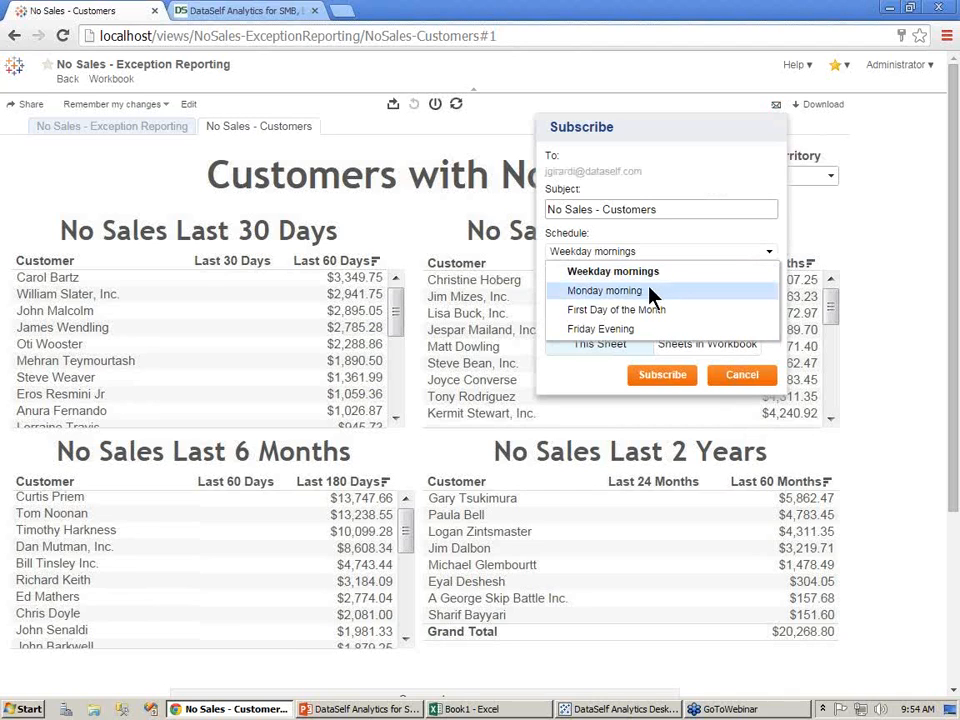
{"action": "left_click", "coordinate": [601, 332]}
{"action": "left_click", "coordinate": [663, 376]}
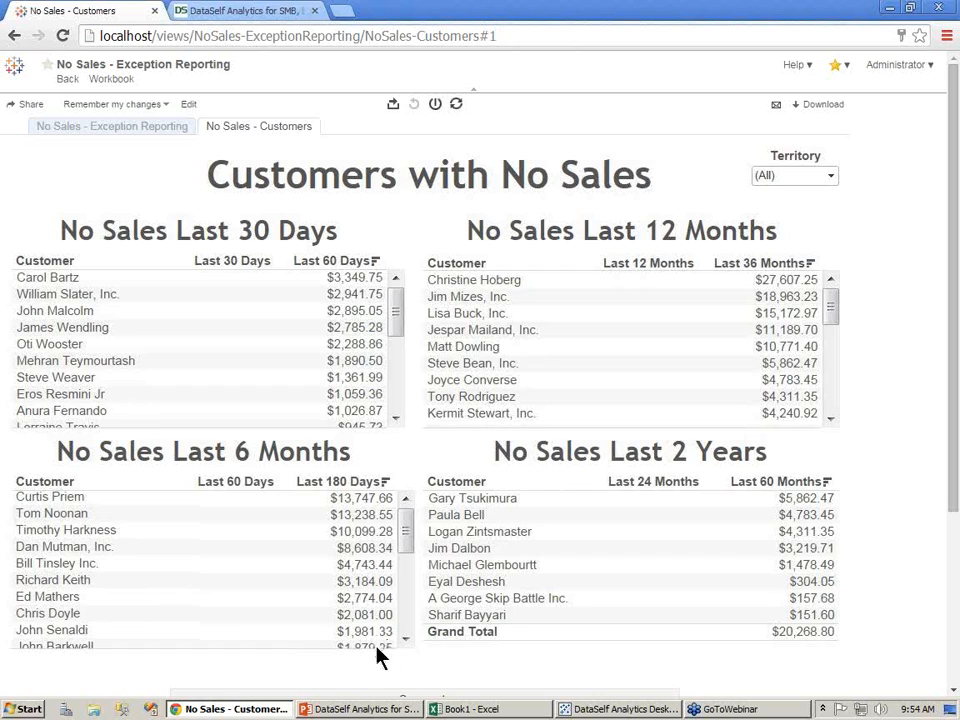
Switch to the PowerPoint presentation and advance to the next slide
{"action": "left_click", "coordinate": [372, 710]}
{"action": "left_click", "coordinate": [780, 690]}
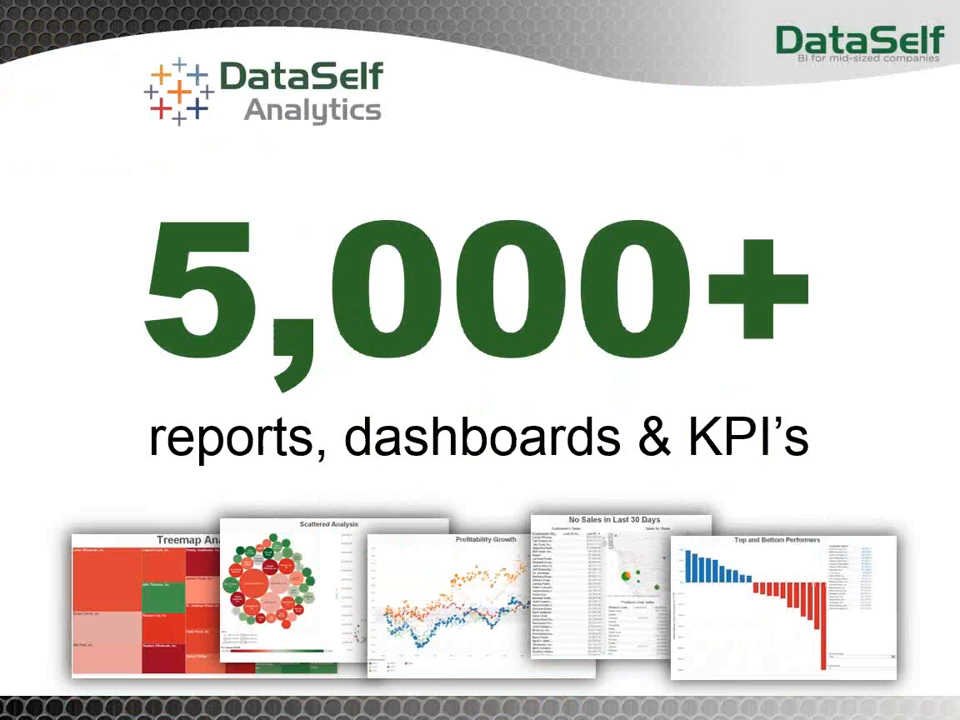